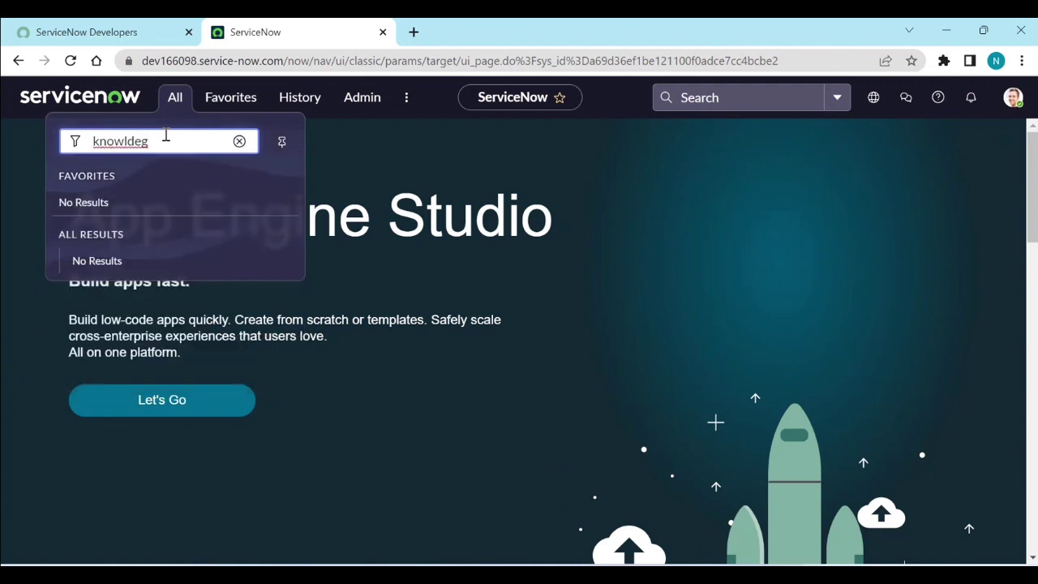
Step: Filter the application navigator for "knowledge" and open the User Criteria list under knowledge administration
key("BackSpace")
key("BackSpace")
key("BackSpace")
type("edg")
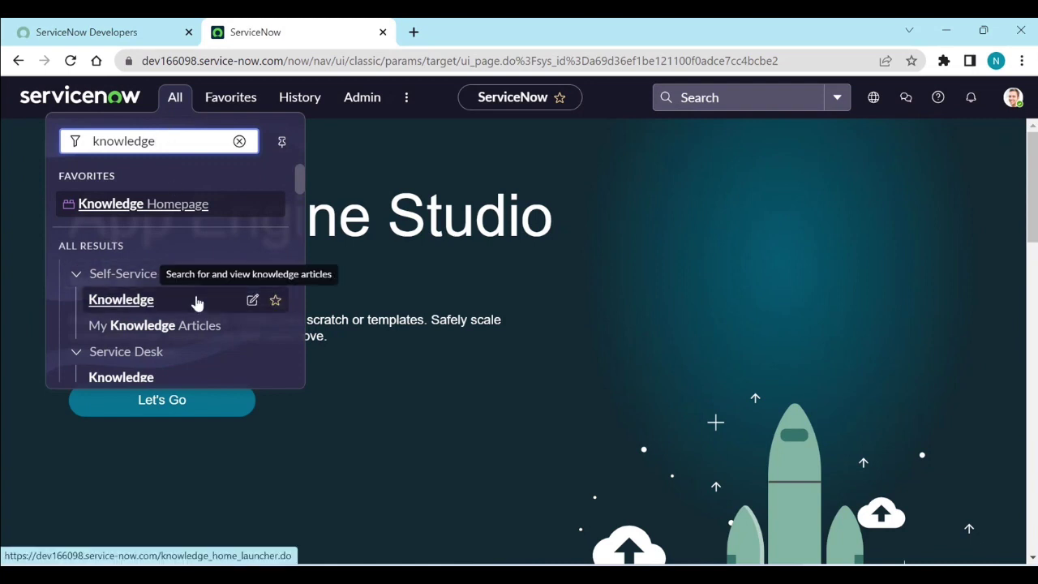
scroll(195, 300, "down", 2)
scroll(195, 301, "down", 8)
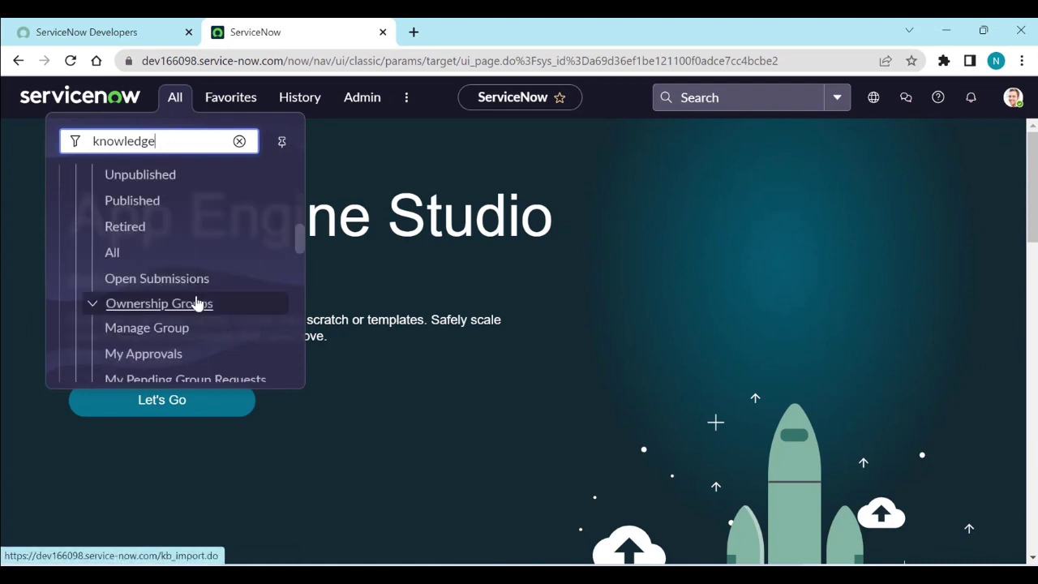
scroll(195, 302, "down", 5)
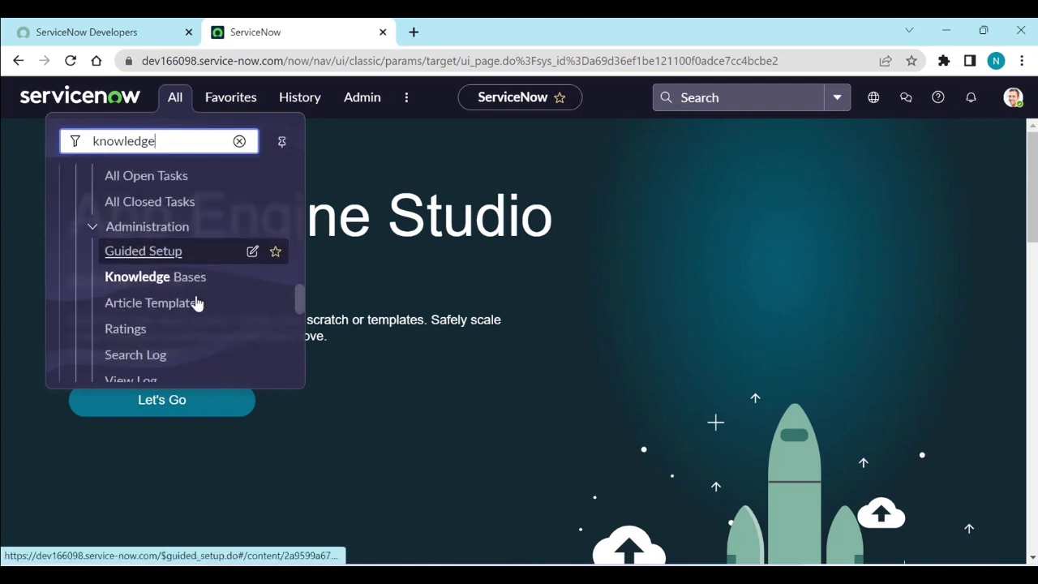
scroll(195, 302, "down", 5)
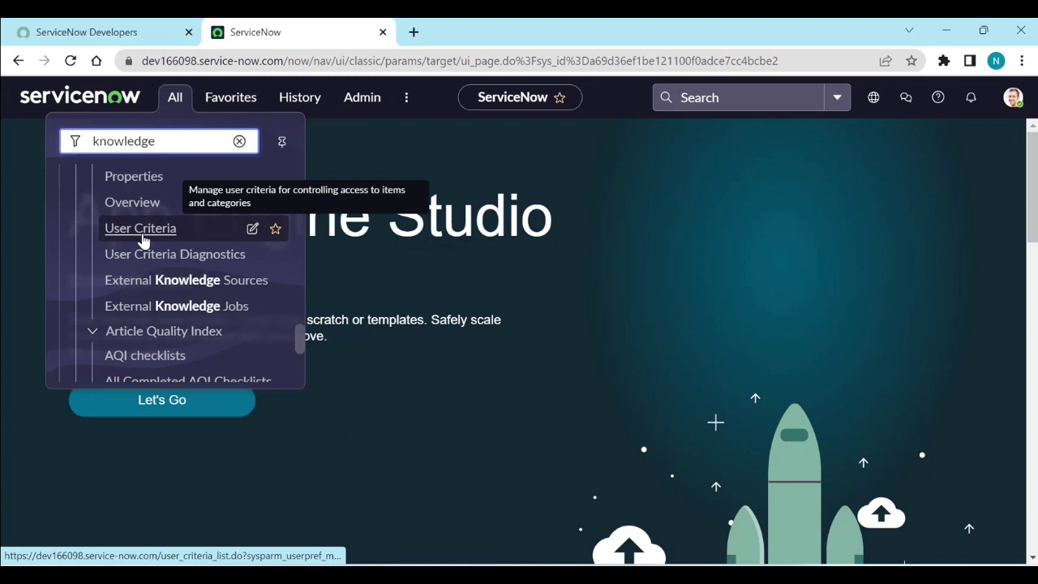
left_click(141, 236)
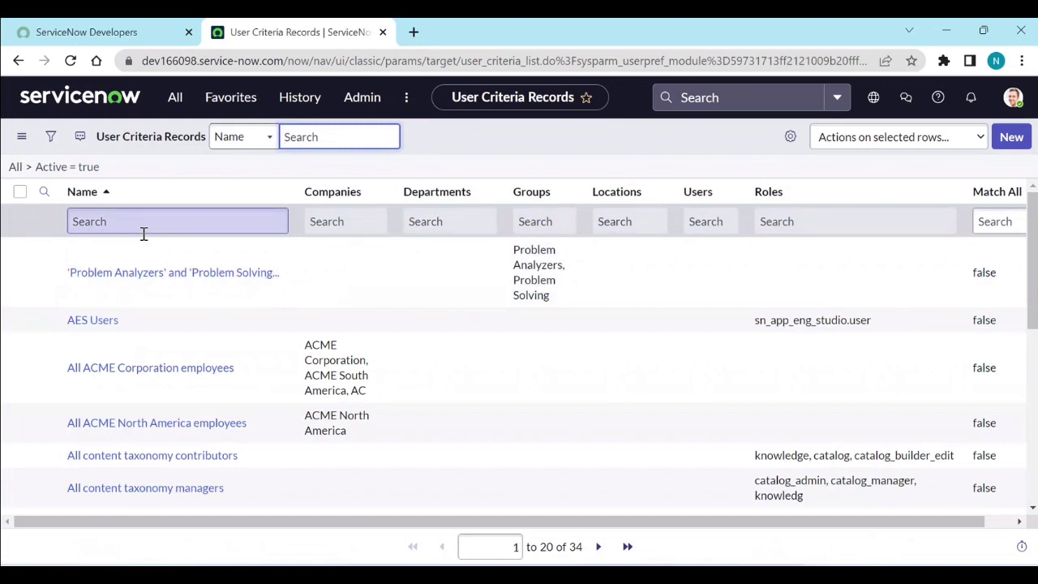
Step: Open the ALL ITIL USERS criteria record in a new browser tab and enable Advanced to inspect its script field
scroll(274, 346, "down", 3)
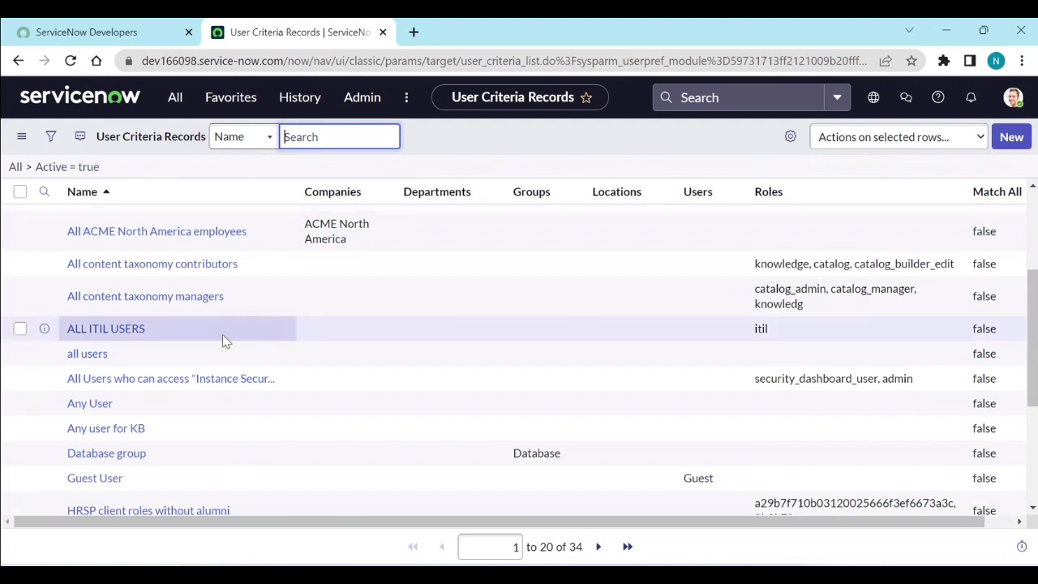
left_click(142, 333)
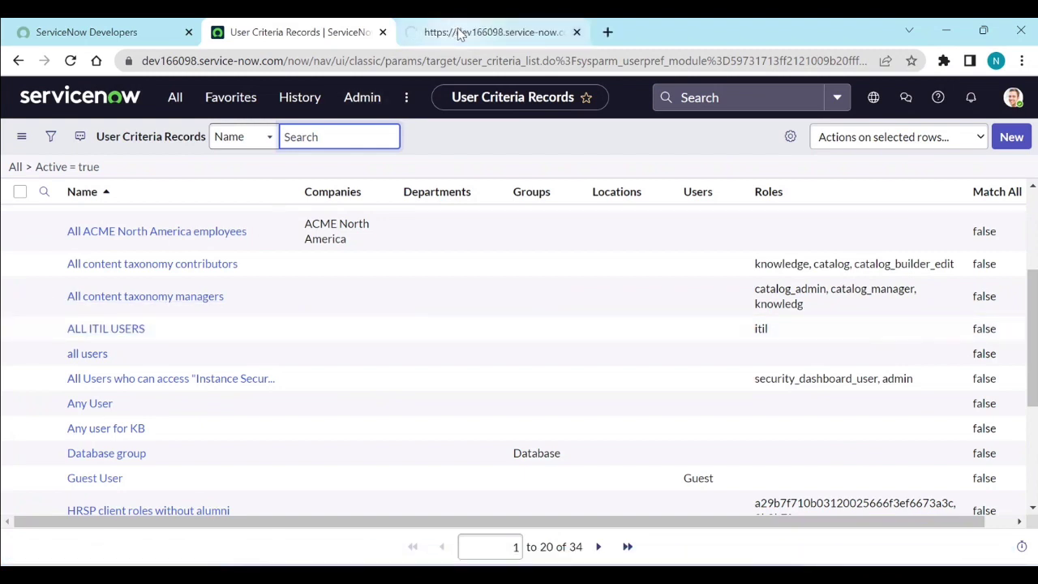
left_click(460, 34)
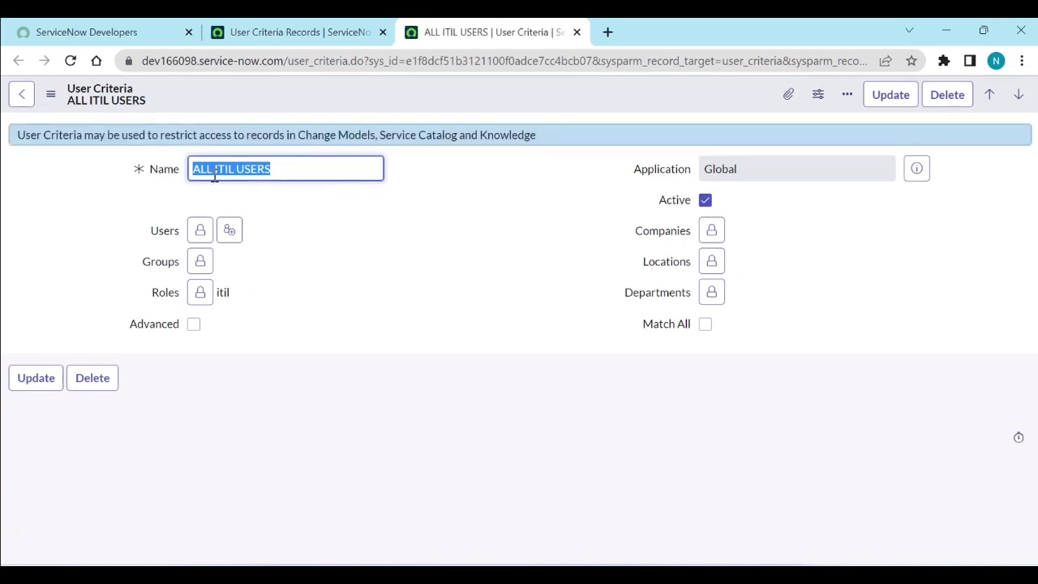
left_click(283, 170)
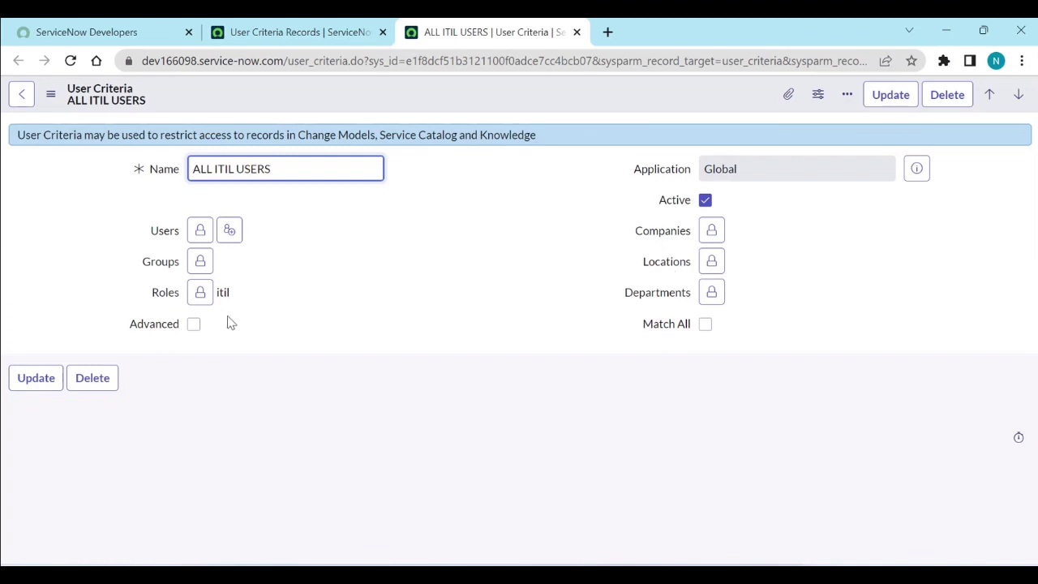
left_click(193, 324)
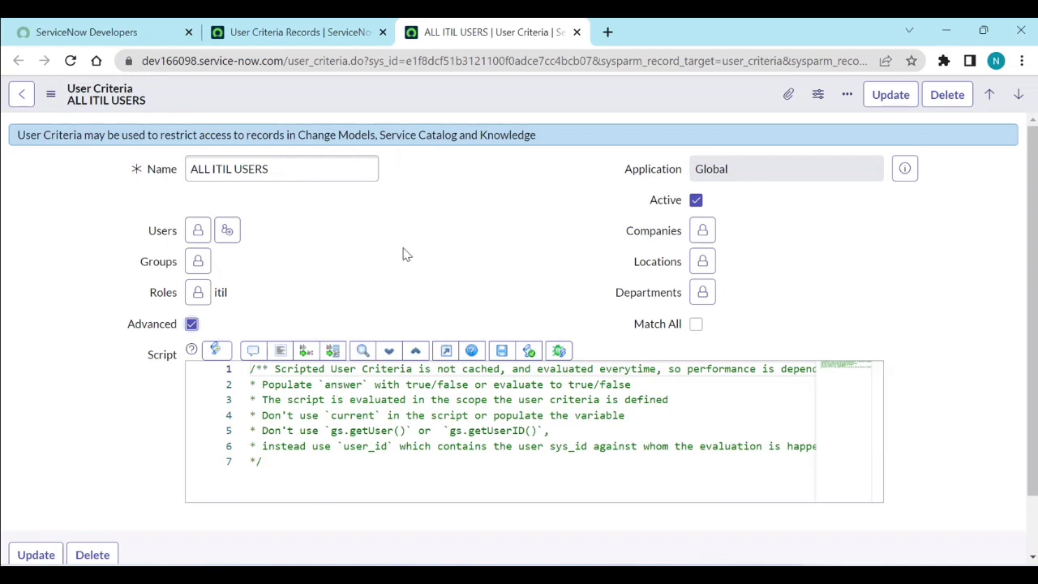
Step: From the User Criteria list, open the Database group record in a new browser tab and unlock its Groups field
left_click(289, 34)
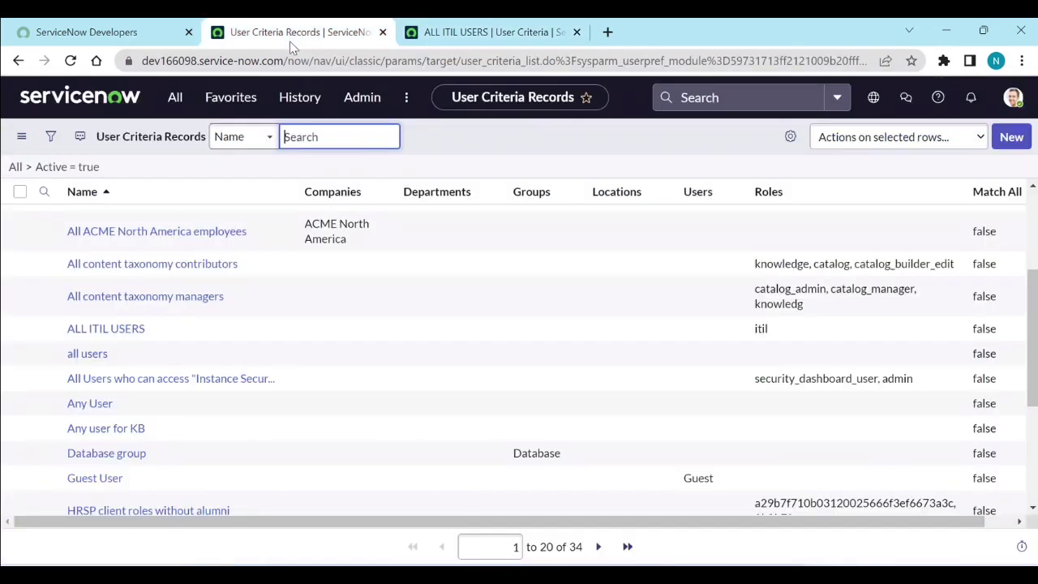
left_click(133, 457, "ctrl")
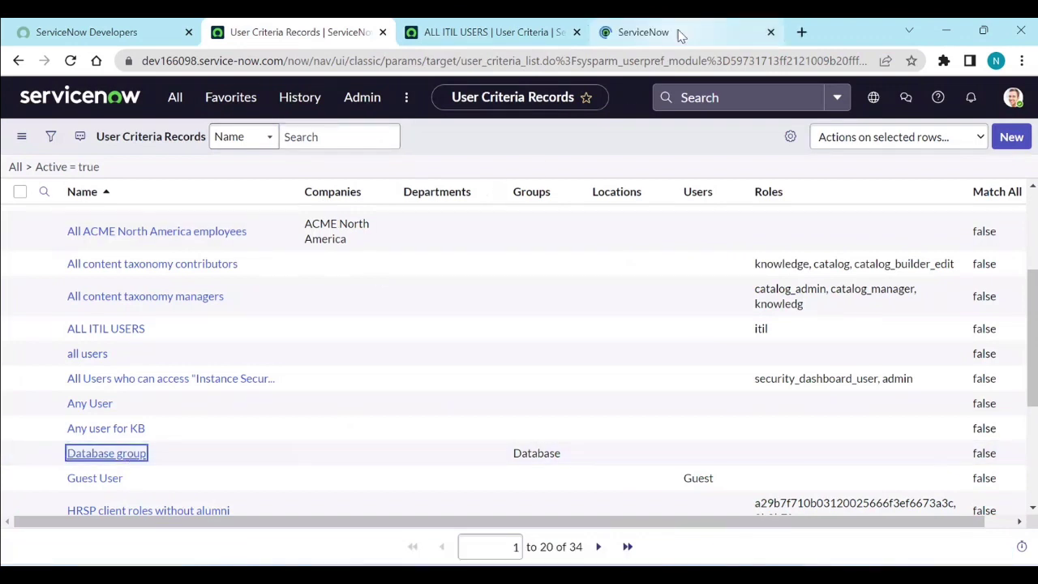
left_click(679, 34)
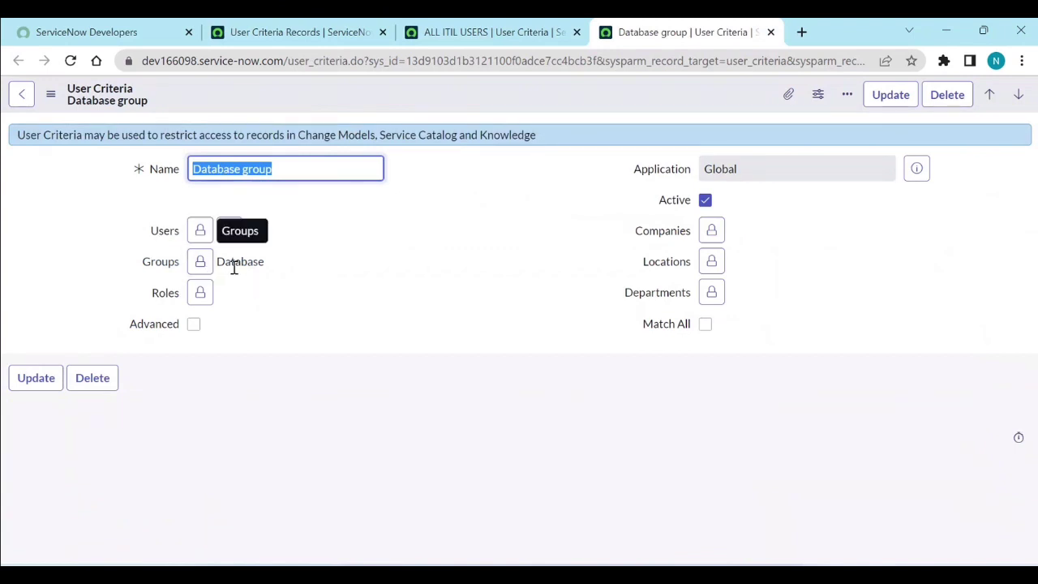
left_click(199, 261)
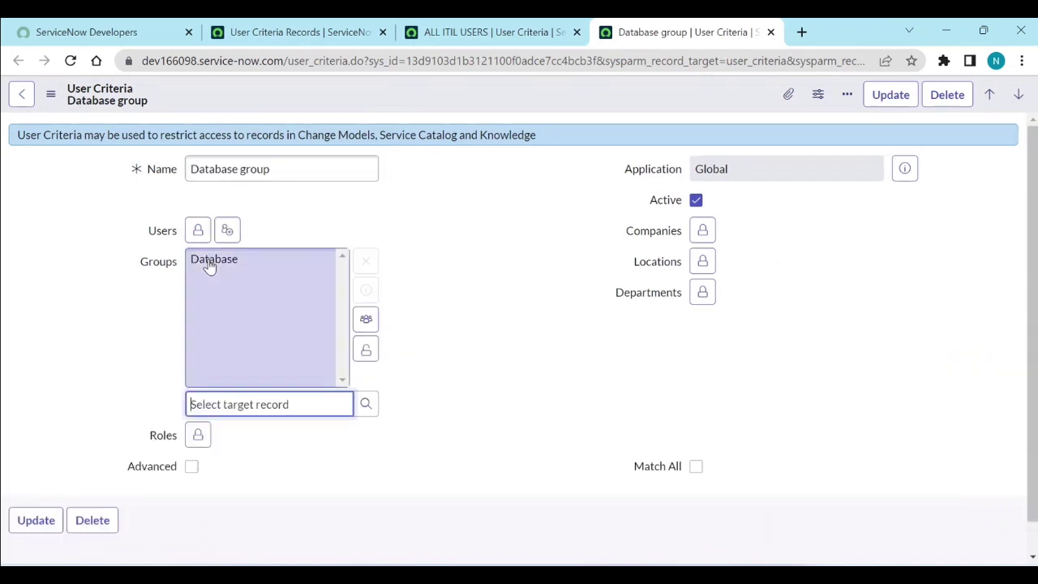
Step: Preview the Database entry in Groups, open its full group record in a new browser tab and view its group members
left_click(366, 291)
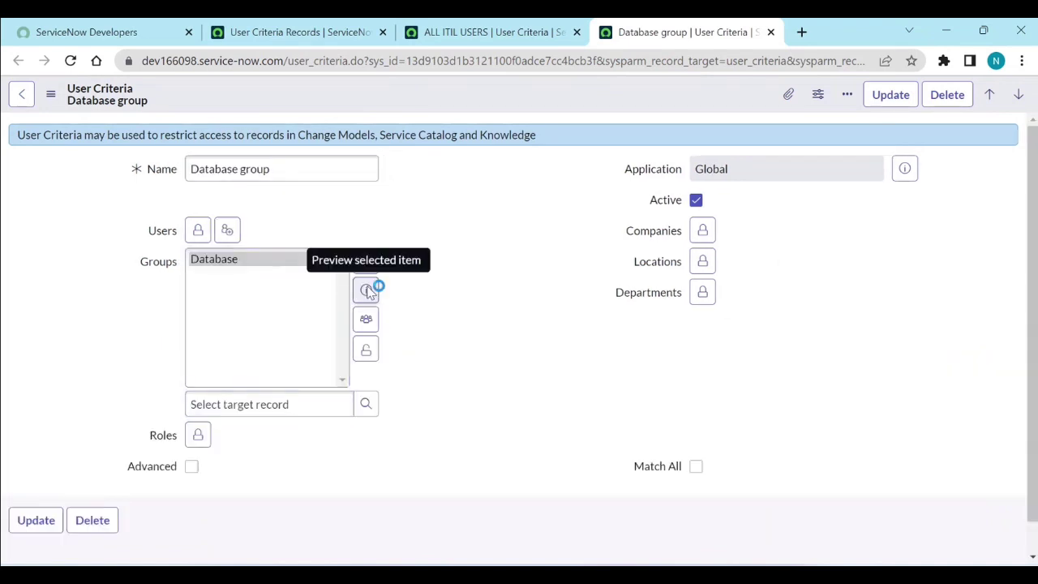
left_click(575, 329, "ctrl")
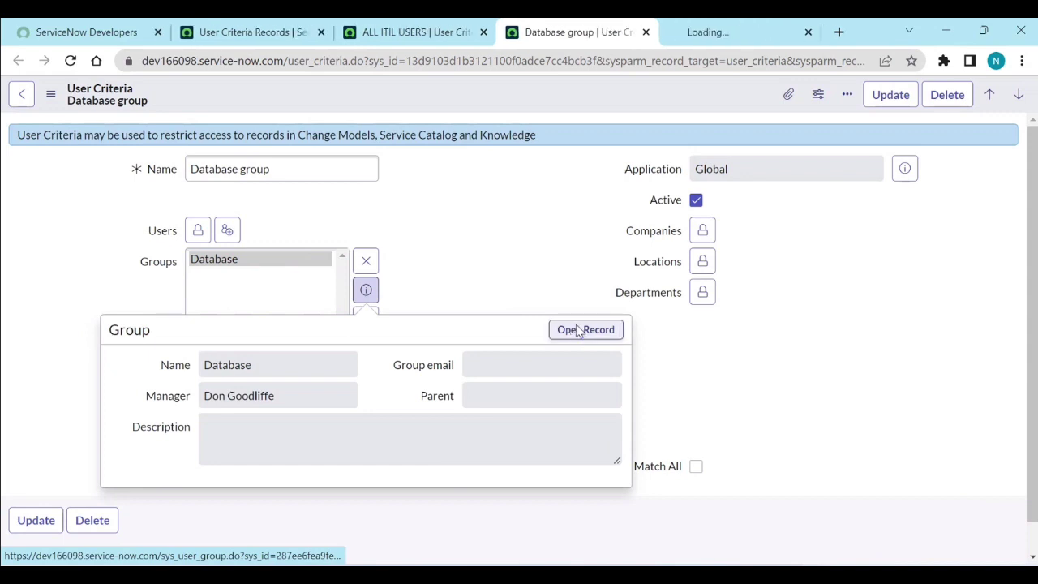
left_click(708, 44)
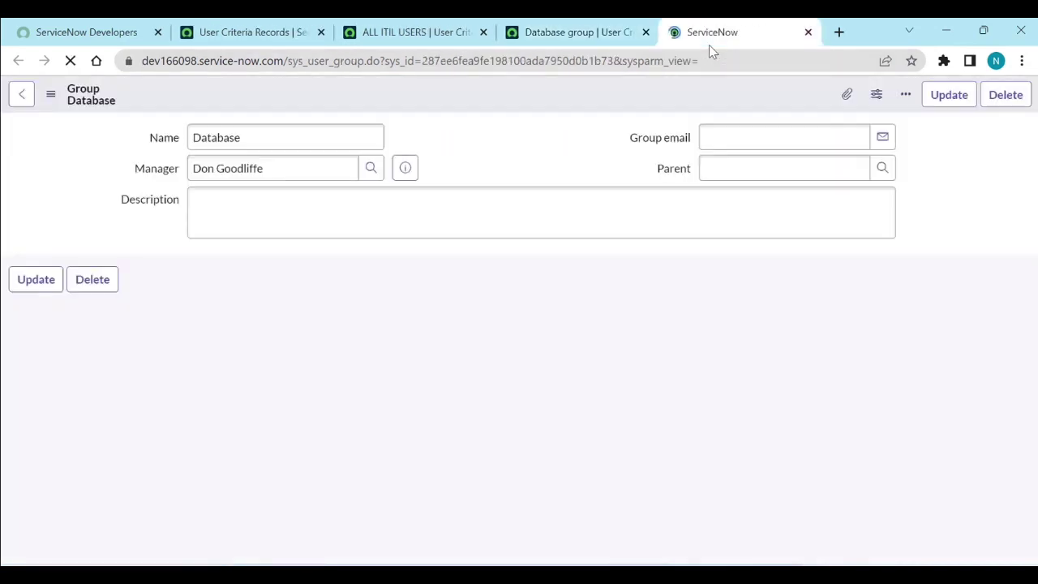
left_click(126, 333)
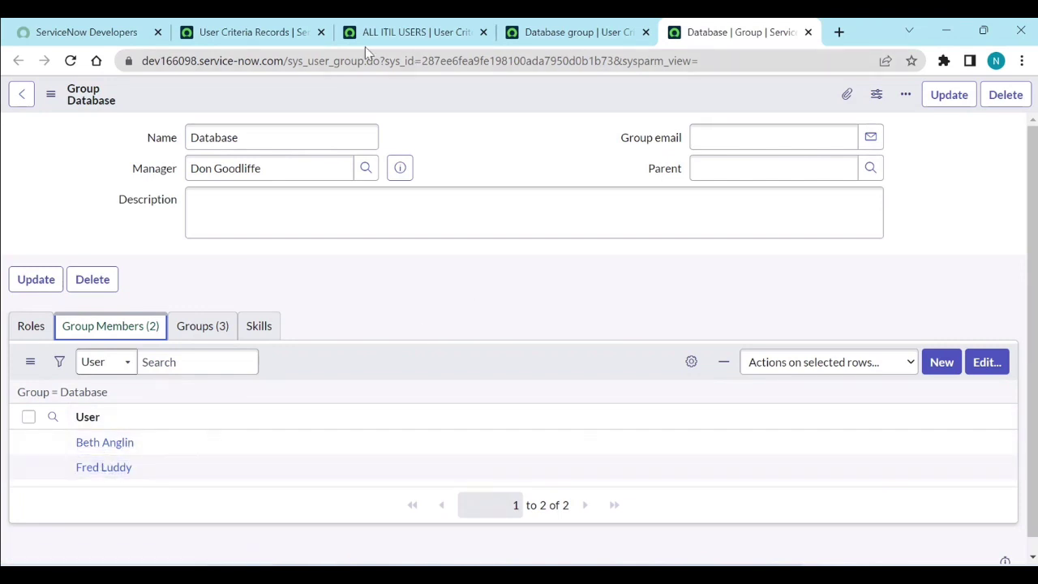
Step: Return to the User Criteria list's browser tab, go to Knowledge Bases and open the SNOWDOCS record
left_click(276, 34)
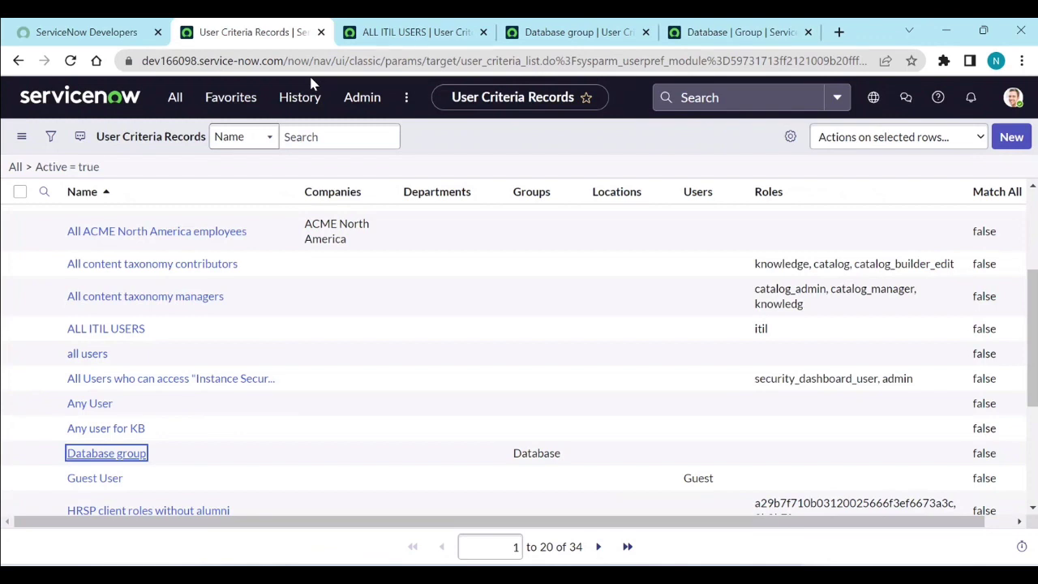
left_click(170, 100)
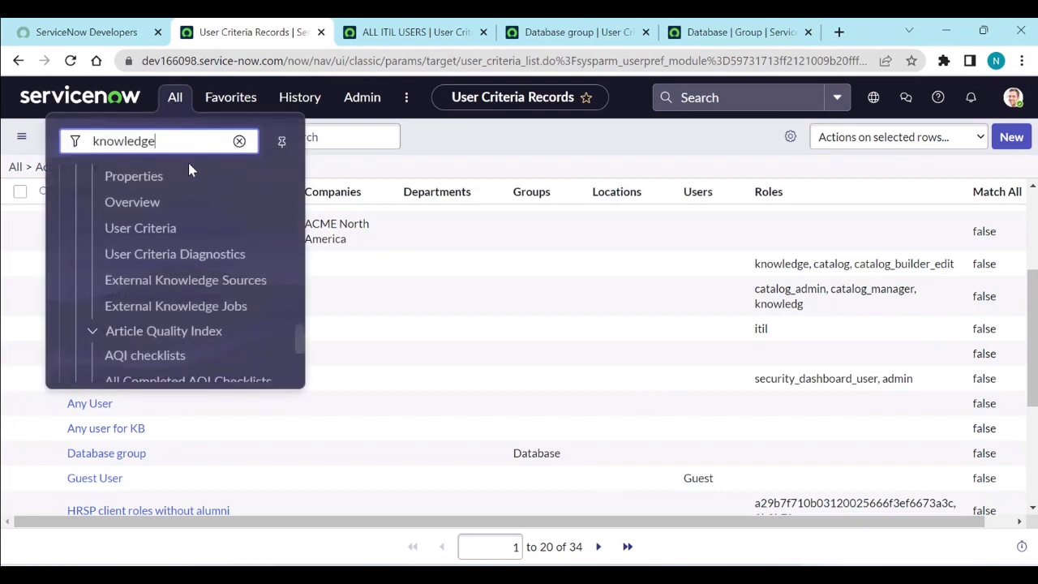
scroll(186, 209, "up", 2)
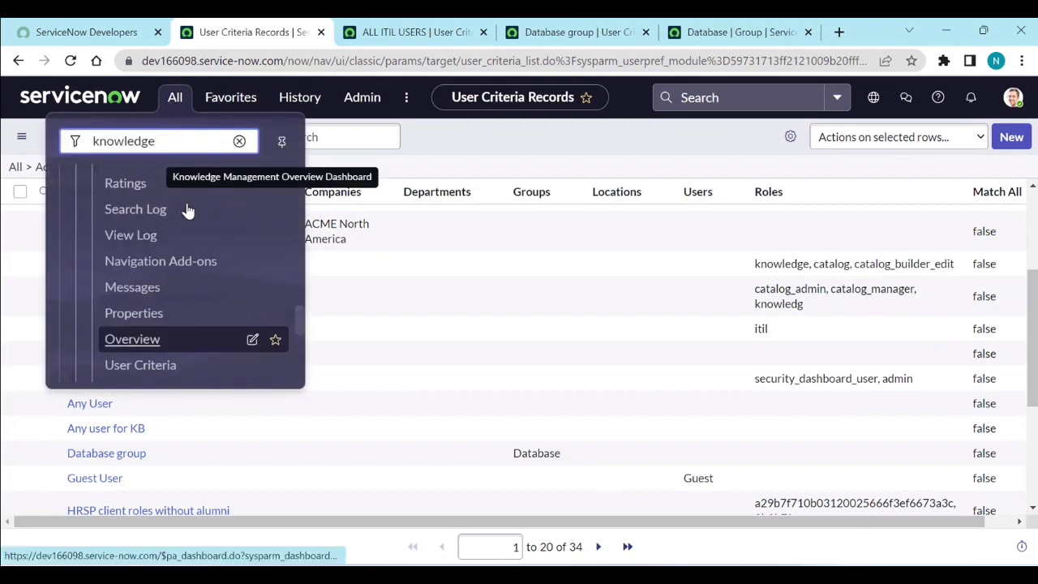
scroll(174, 251, "up", 2)
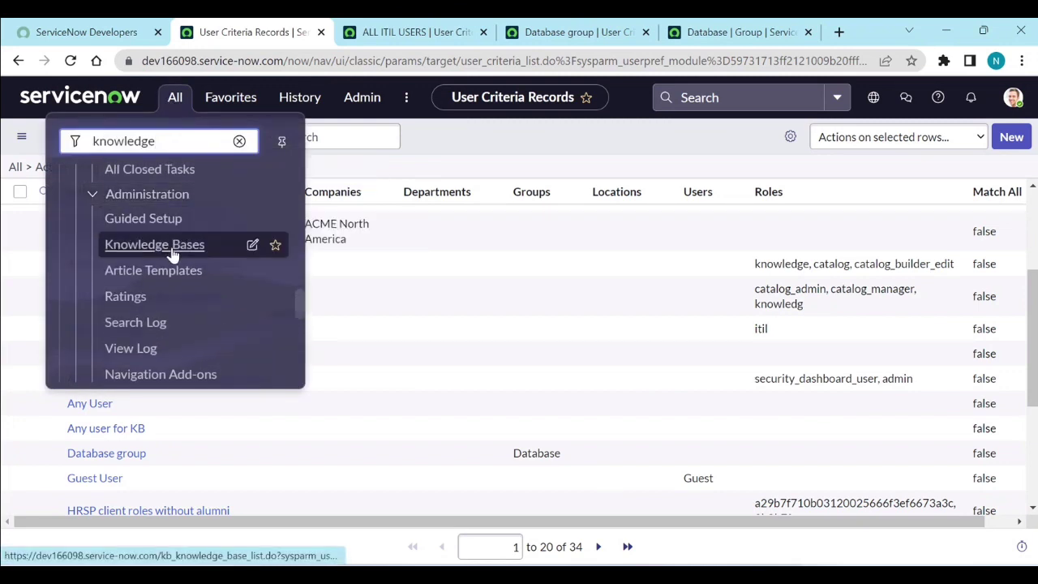
left_click(173, 253)
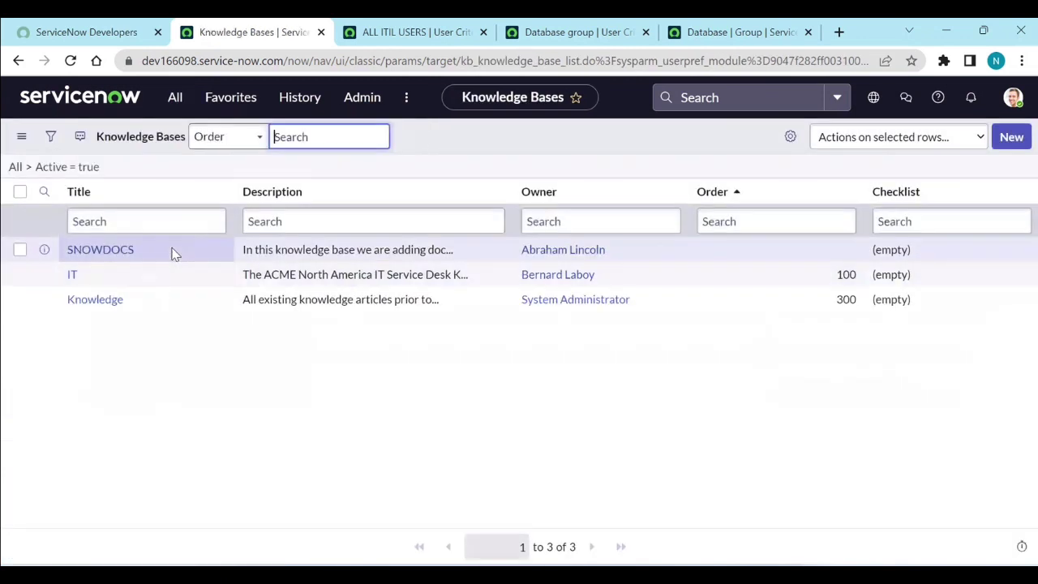
left_click(92, 253)
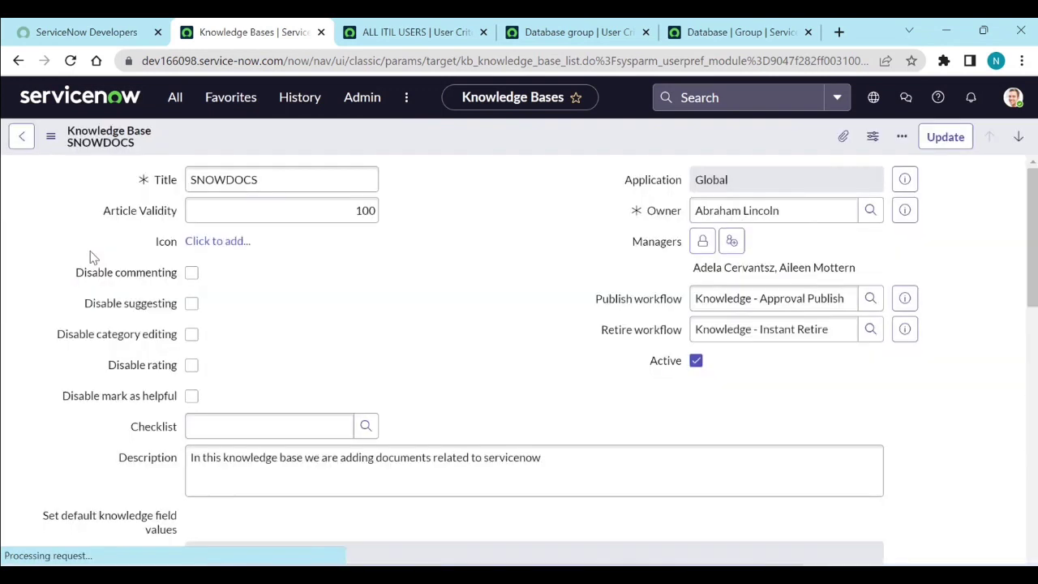
Step: Add the ALL ITIL USERS criteria to the SNOWDOCS knowledge base's Can Read list and save the membership
scroll(366, 272, "down", 4)
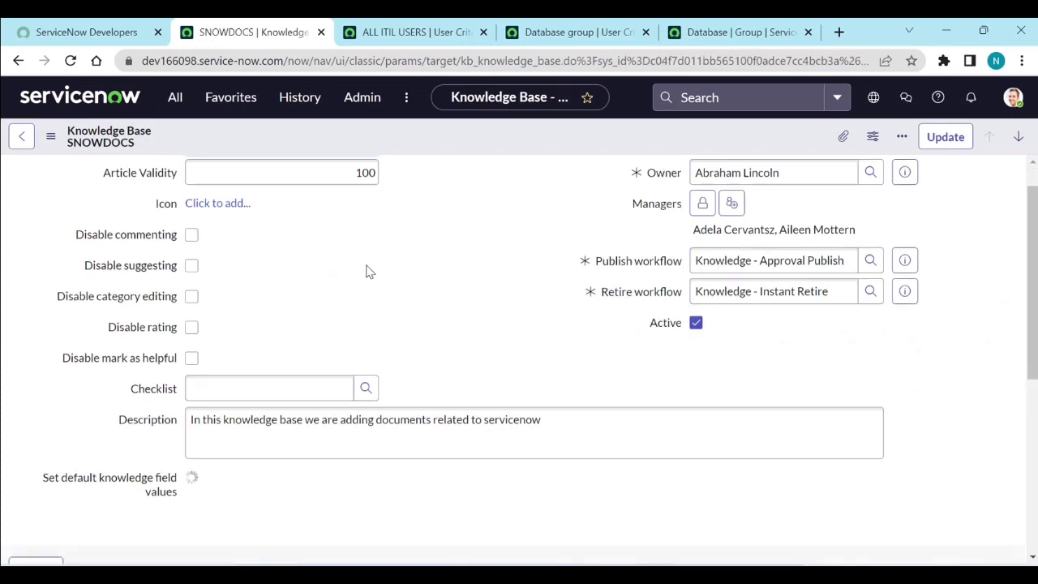
scroll(367, 272, "down", 2)
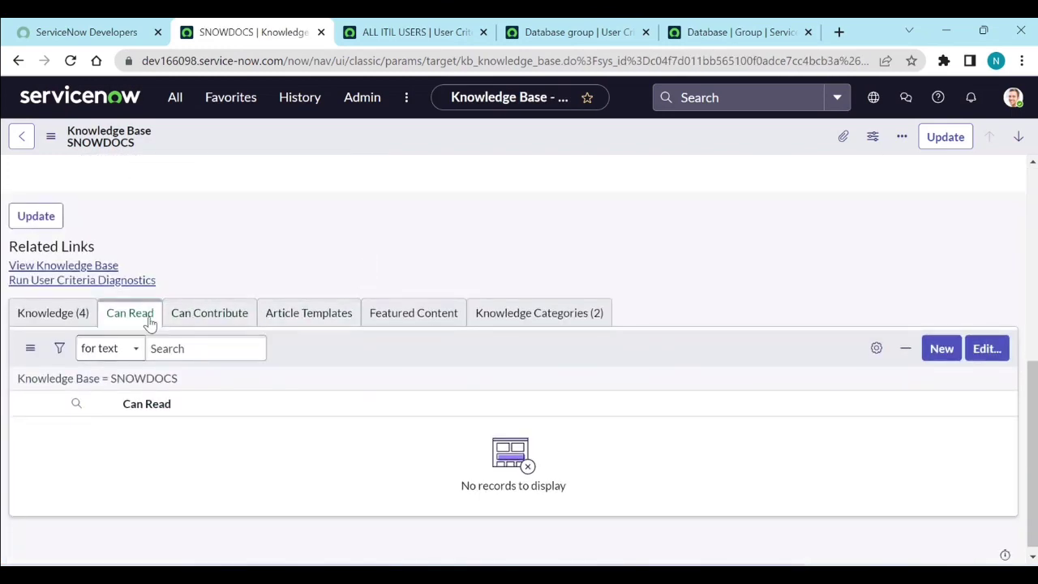
scroll(273, 263, "up", 4)
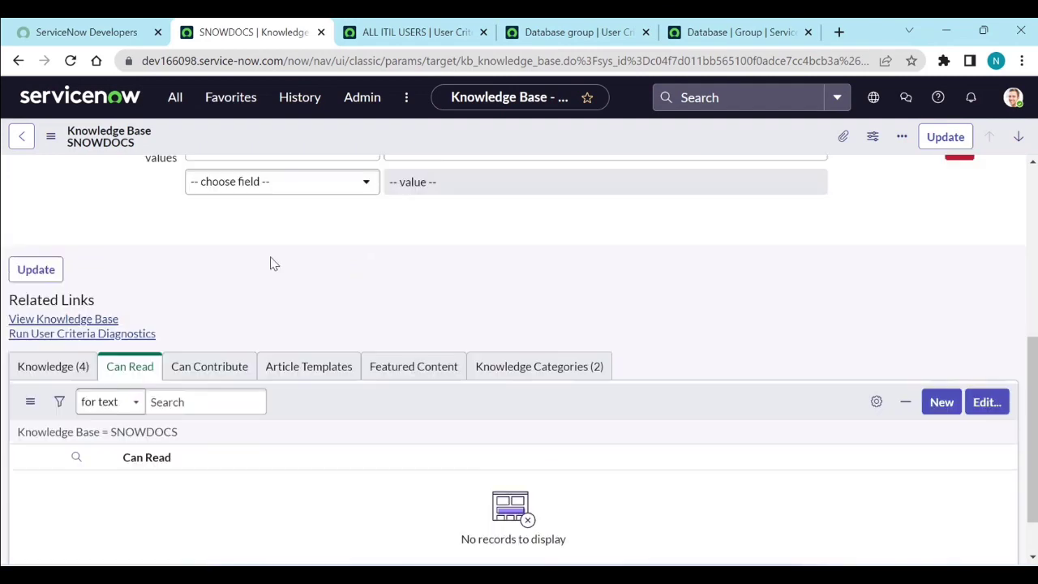
scroll(274, 263, "down", 4)
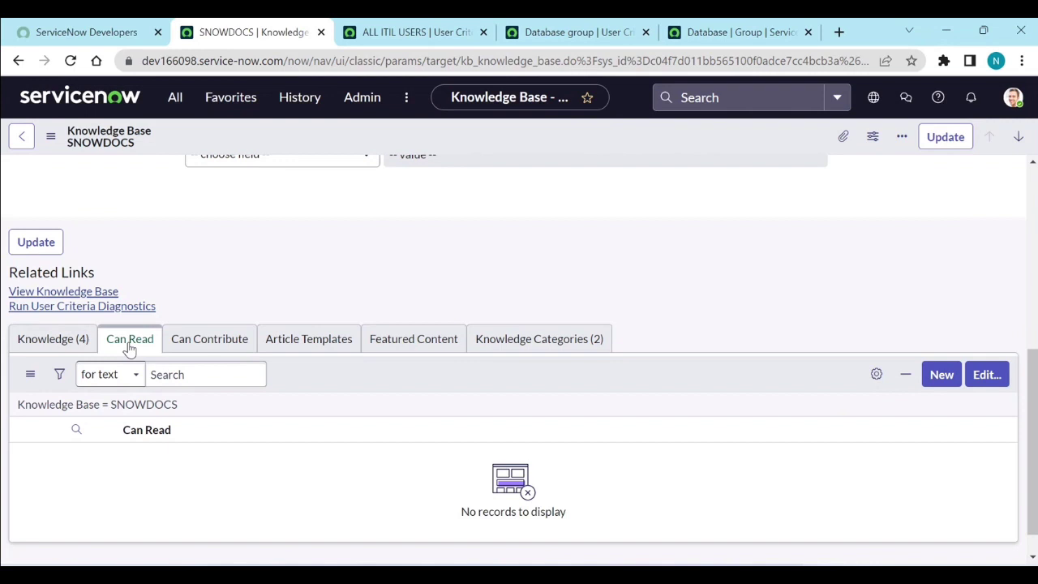
left_click(995, 381)
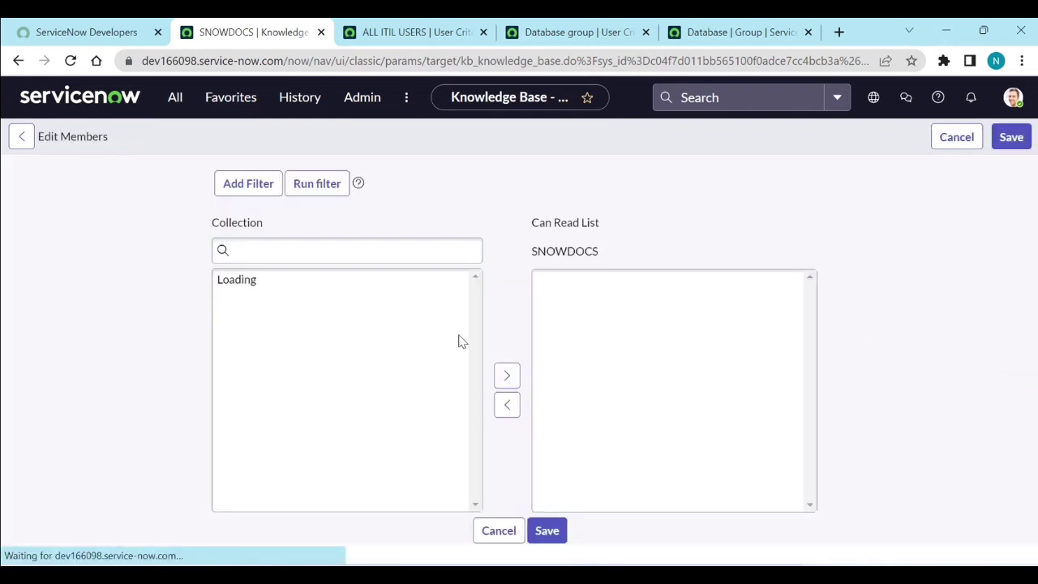
left_click(248, 323)
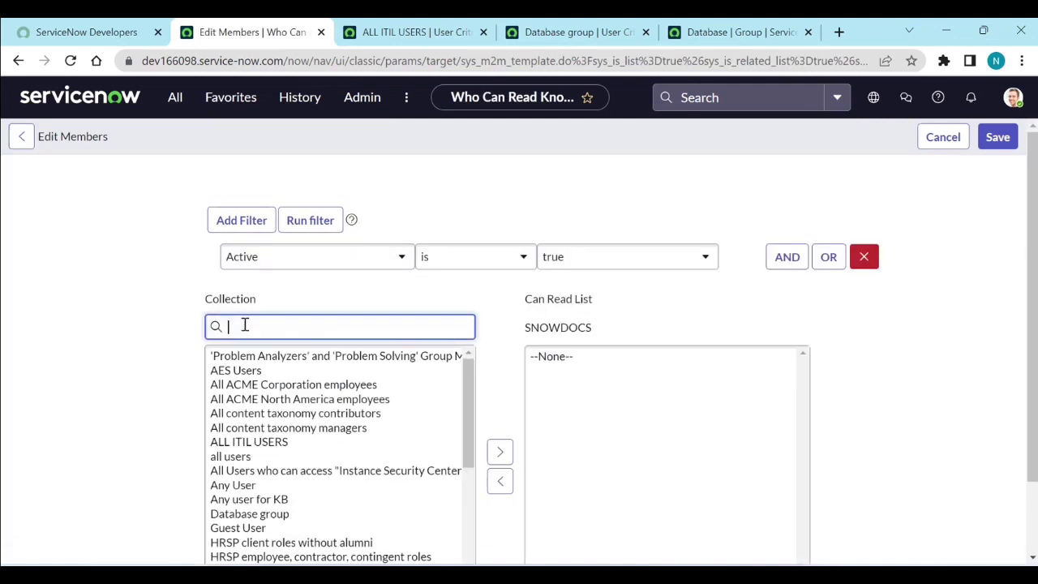
left_click(269, 440)
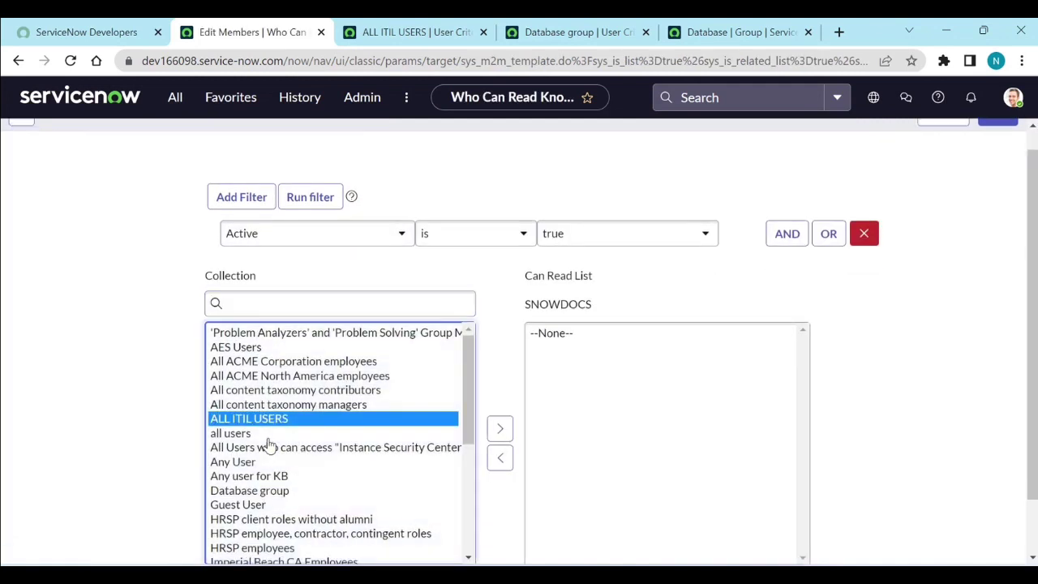
left_click(492, 429)
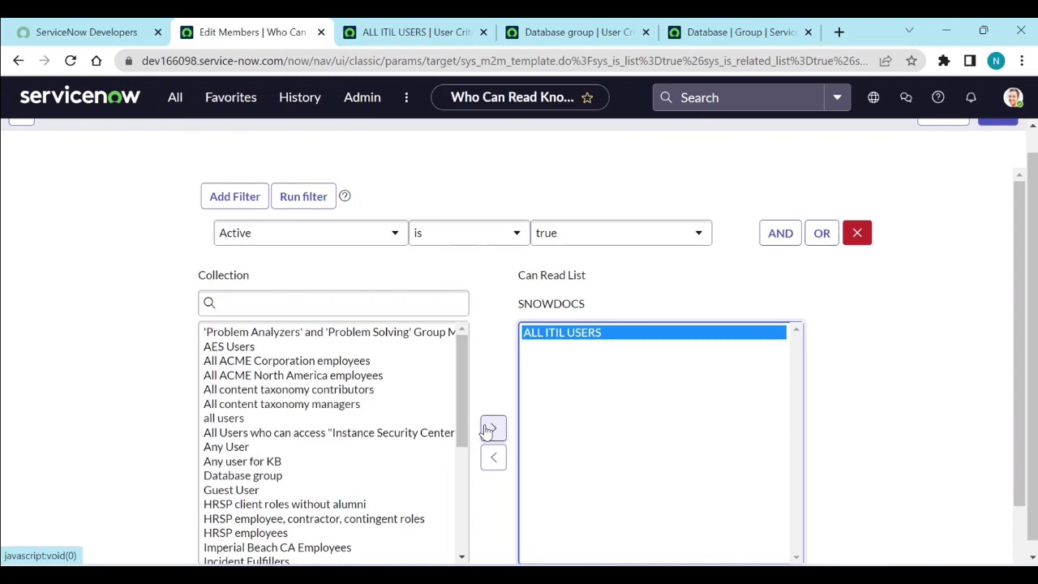
scroll(486, 429, "down", 1)
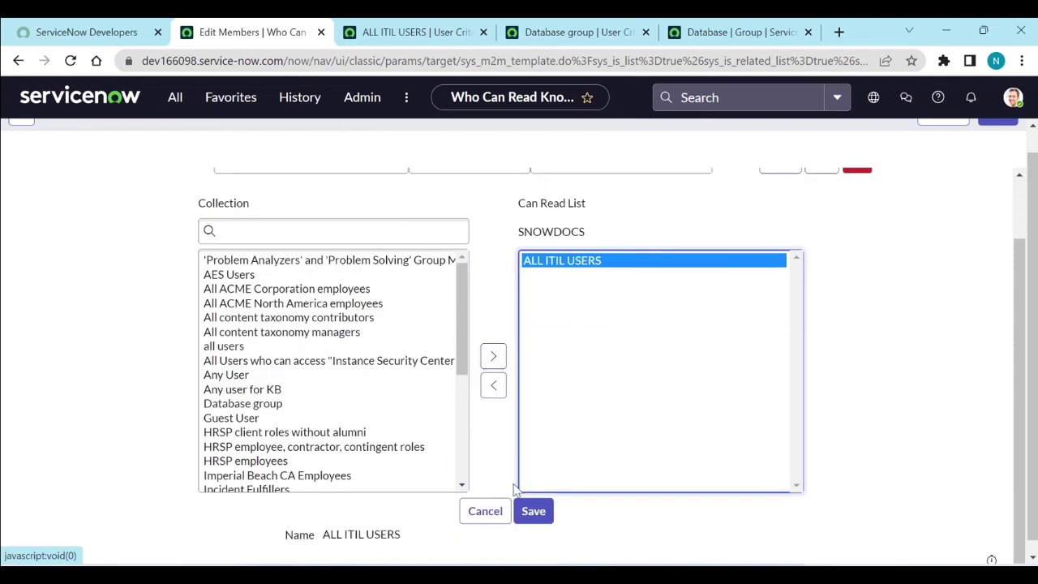
left_click(525, 509)
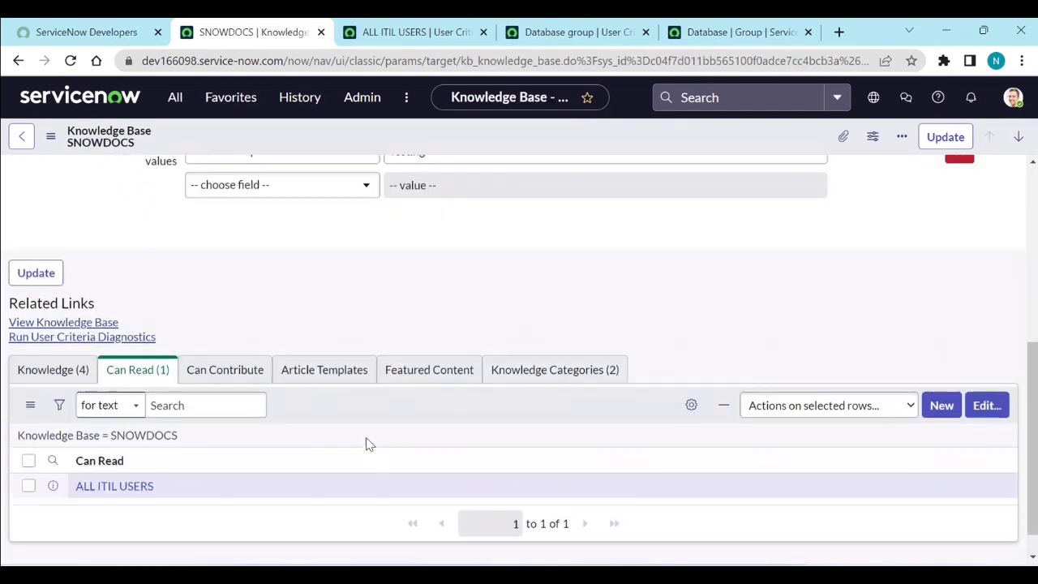
Step: Add the Database group criteria to the SNOWDOCS knowledge base's Can Contribute list and save the membership
left_click(225, 368)
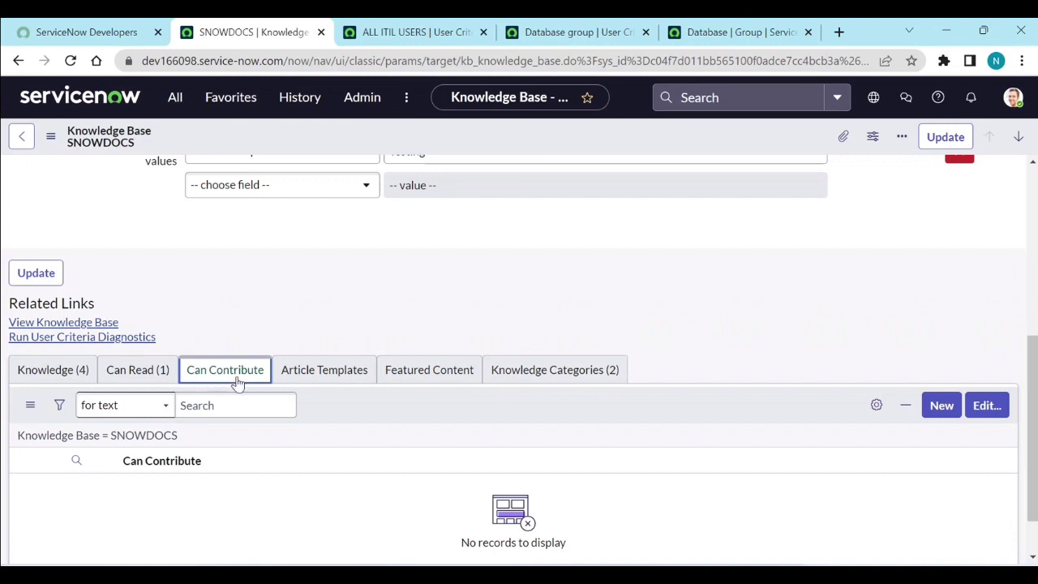
left_click(999, 406)
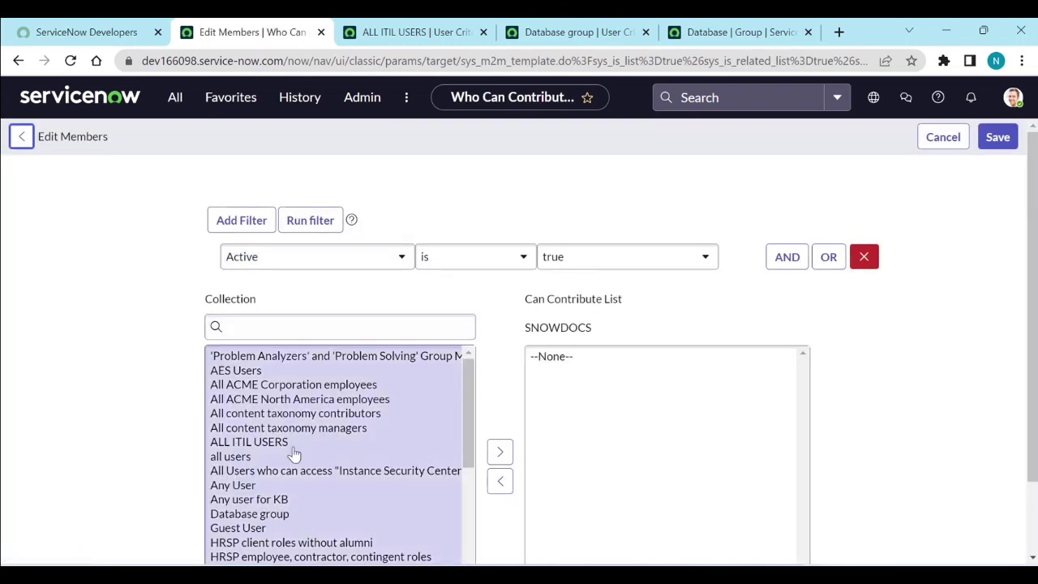
left_click(278, 516)
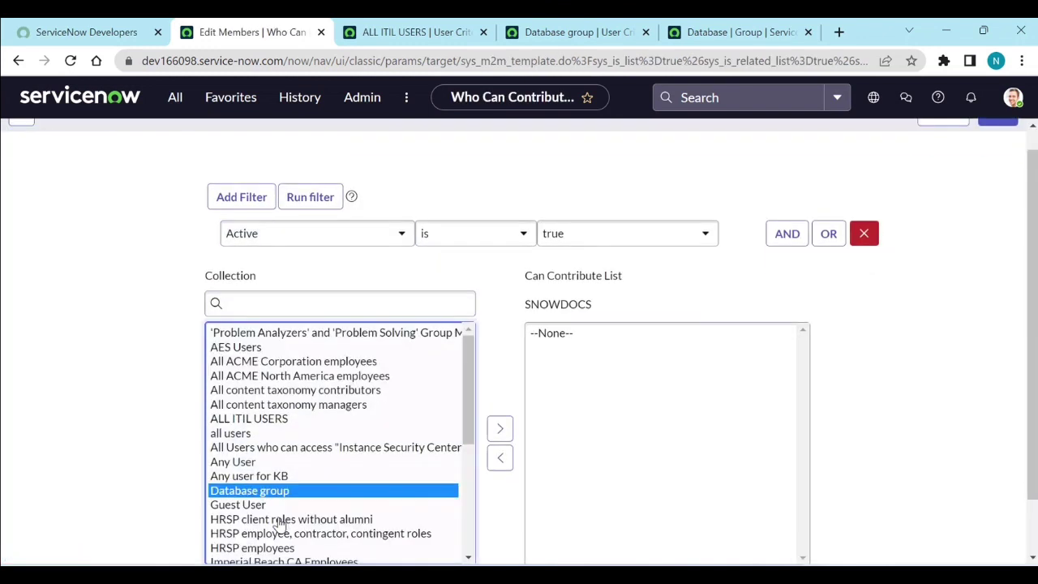
left_click(500, 430)
scroll(495, 432, "down", 1)
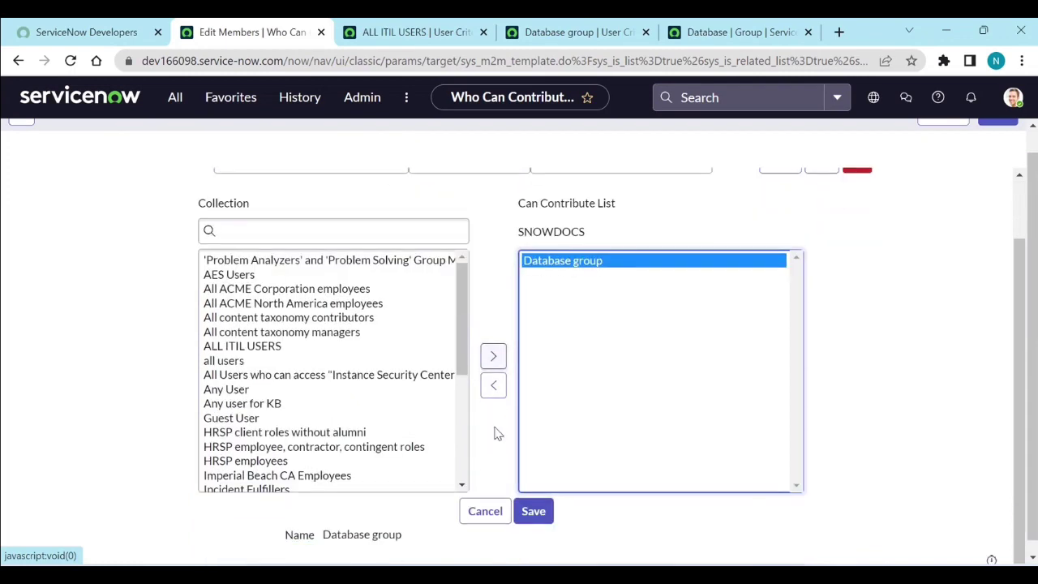
left_click(531, 511)
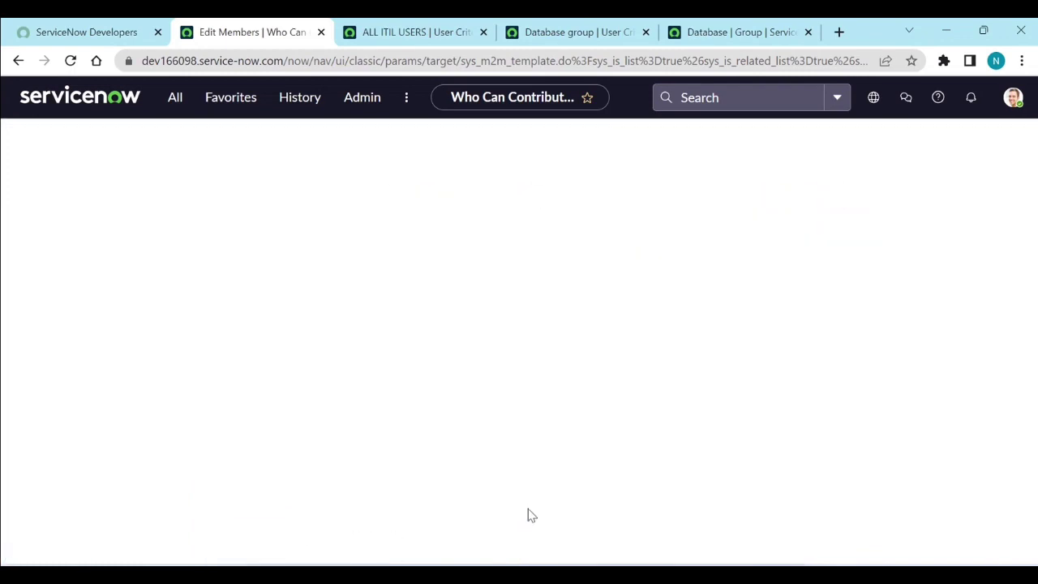
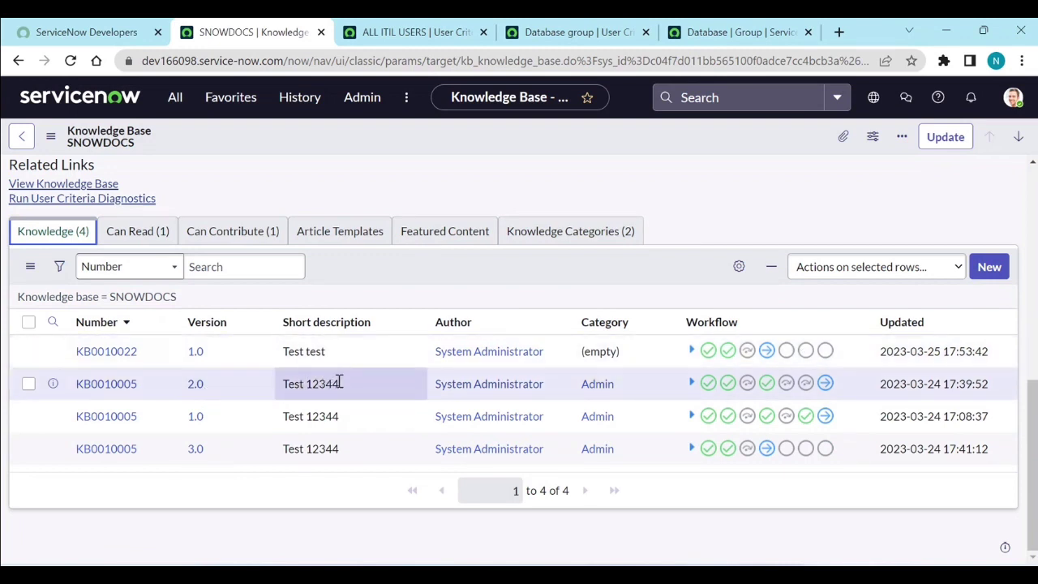
Step: Impersonate the first user under Recent Impersonations and open the self-service Knowledge homepage
scroll(364, 355, "up", 10)
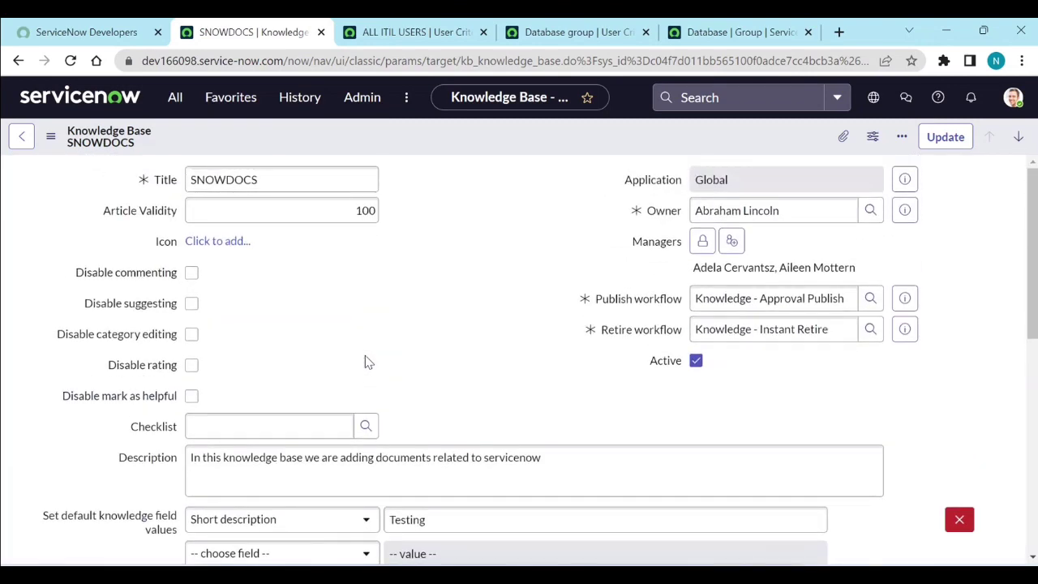
left_click(1012, 97)
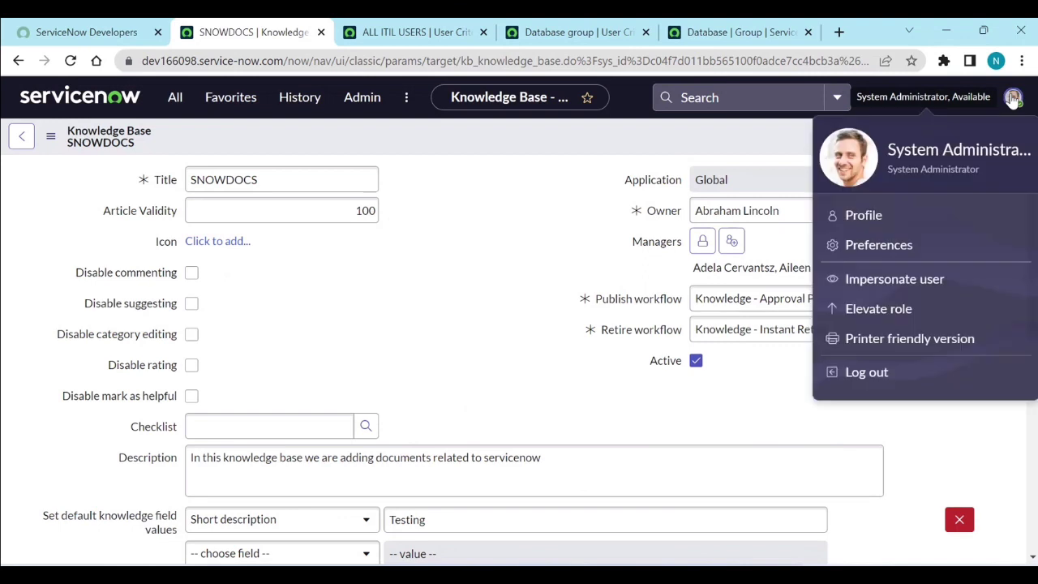
left_click(894, 279)
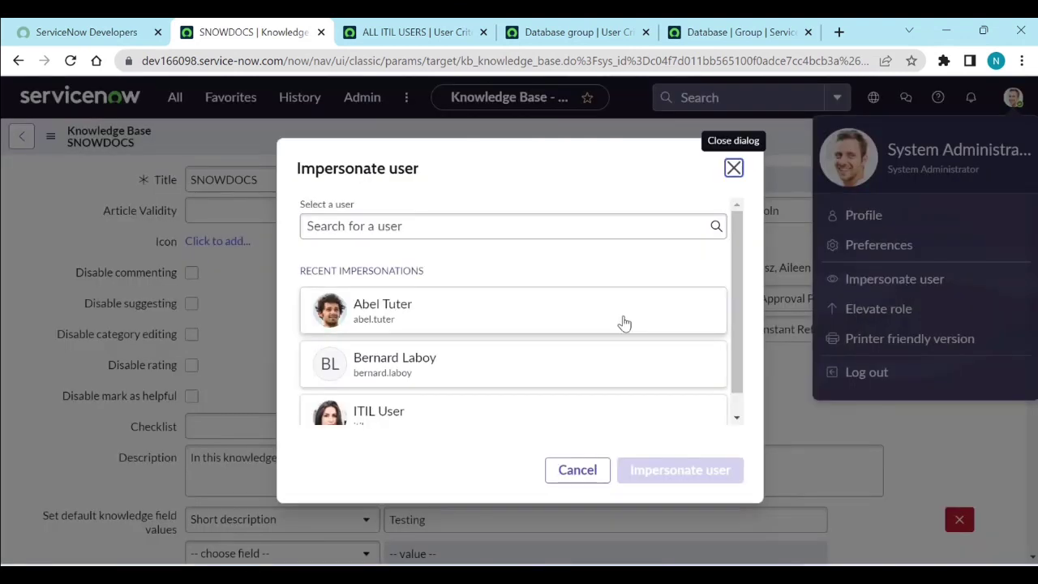
left_click(492, 333)
left_click(669, 474)
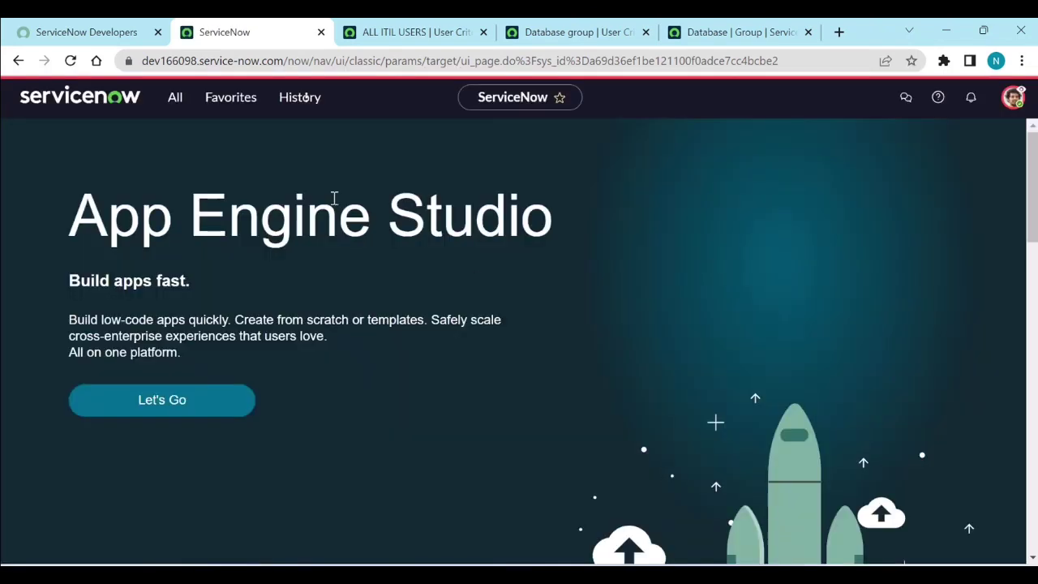
left_click(173, 101)
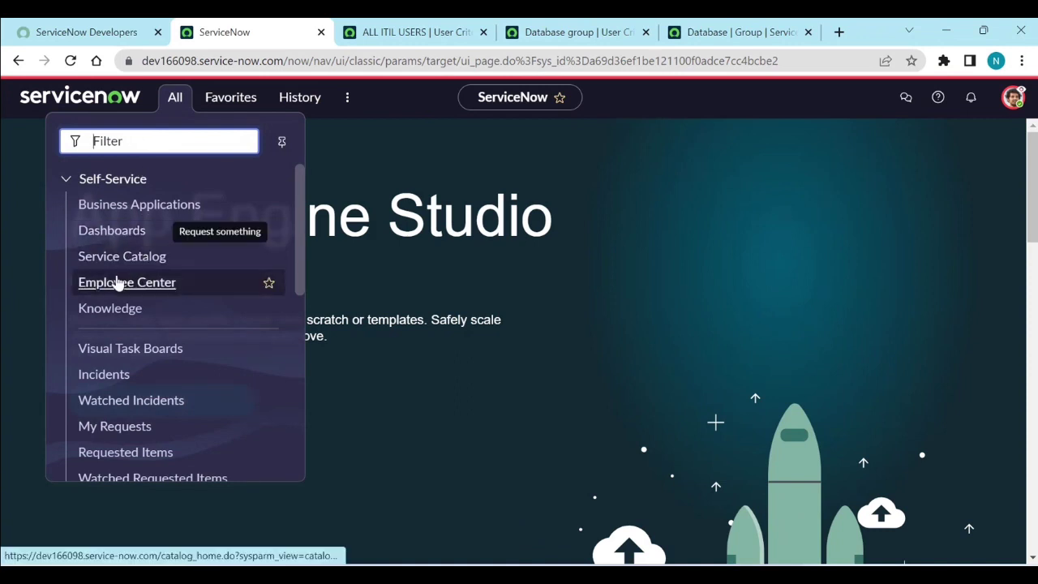
left_click(110, 309)
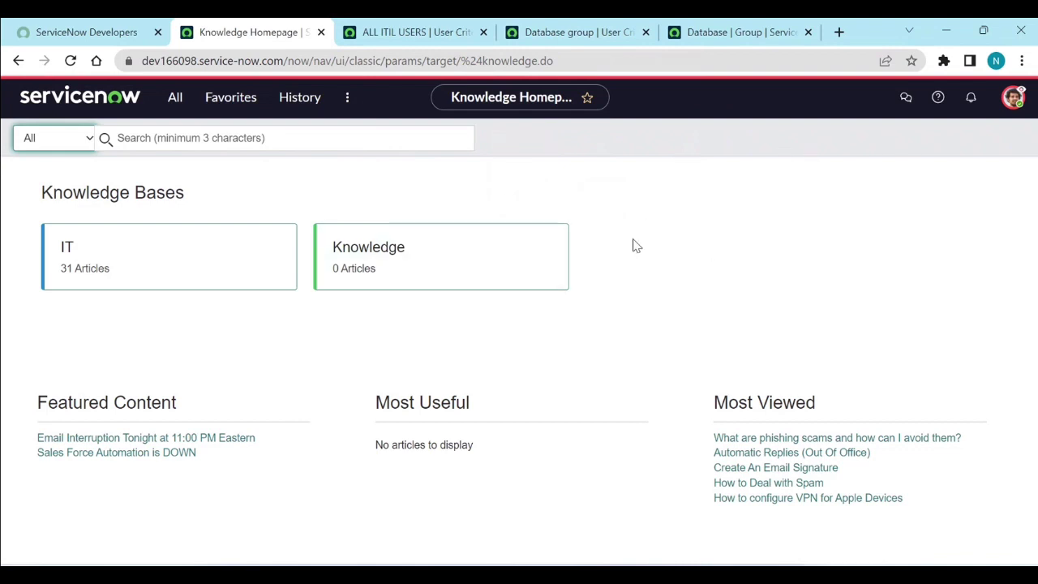
Step: Switch the impersonation to ITIL User from the recent impersonations
left_click(1014, 101)
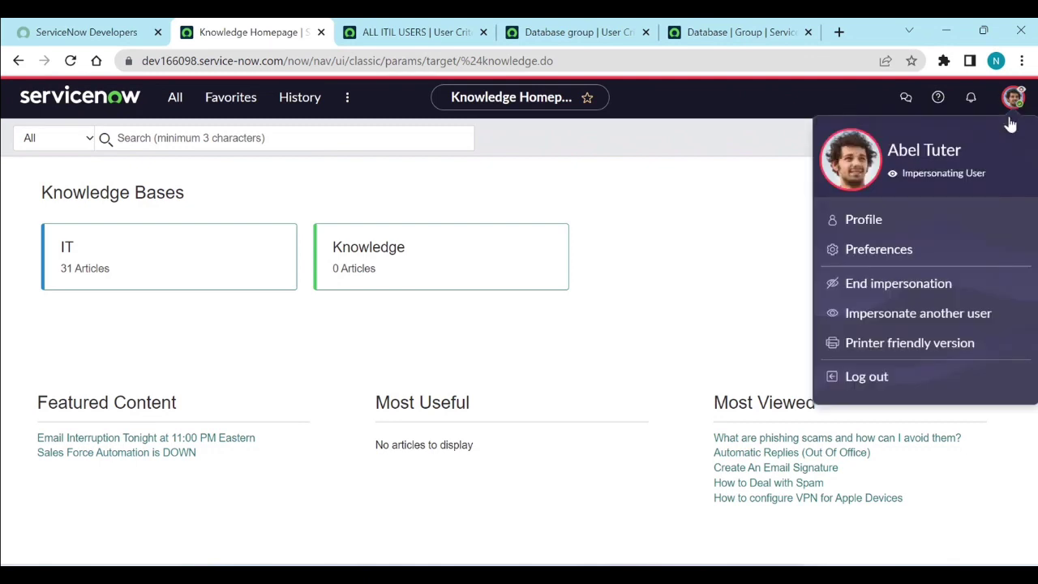
left_click(955, 315)
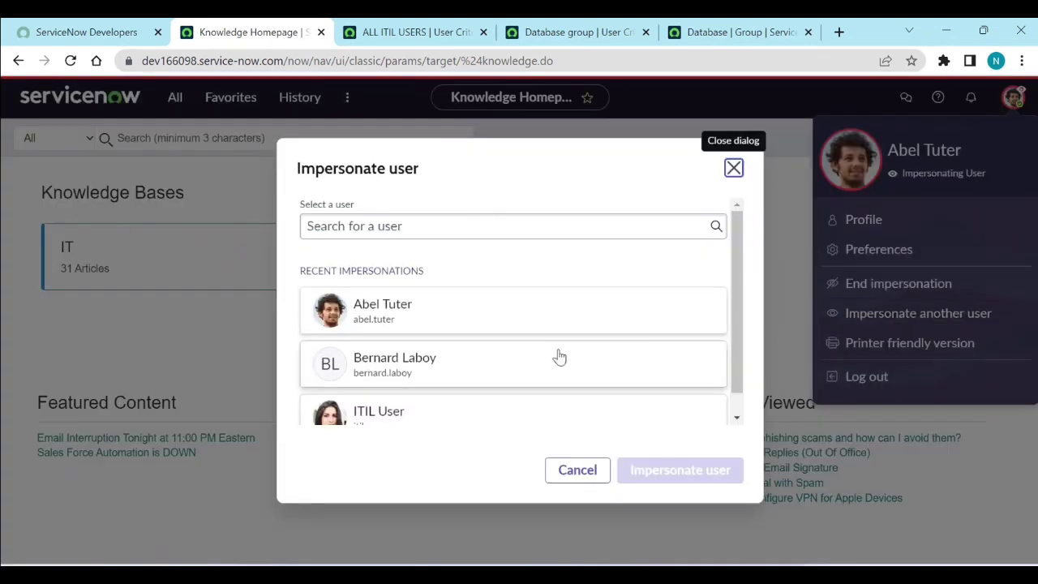
scroll(556, 357, "down", 1)
left_click(454, 397)
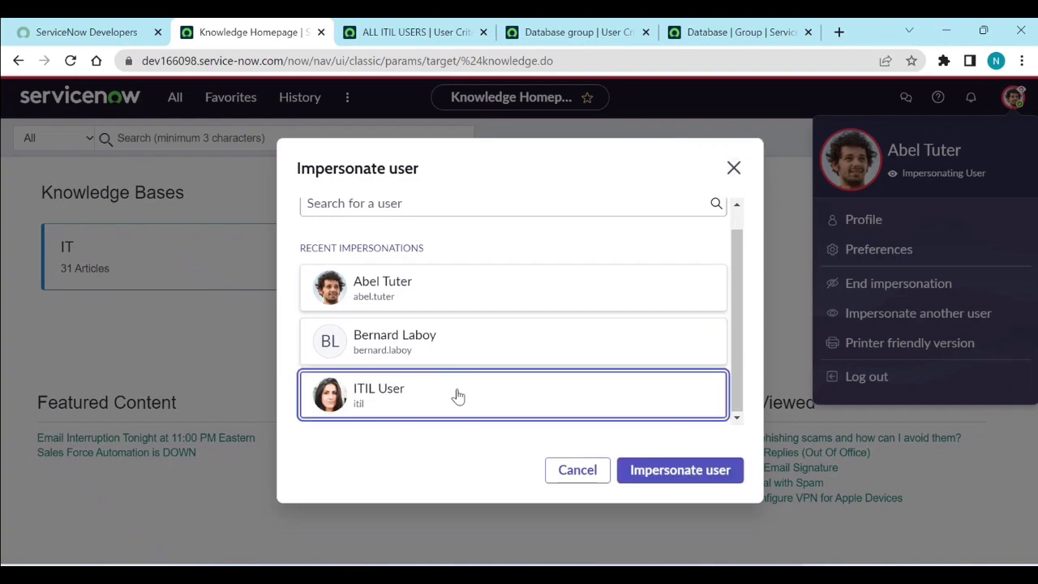
left_click(640, 471)
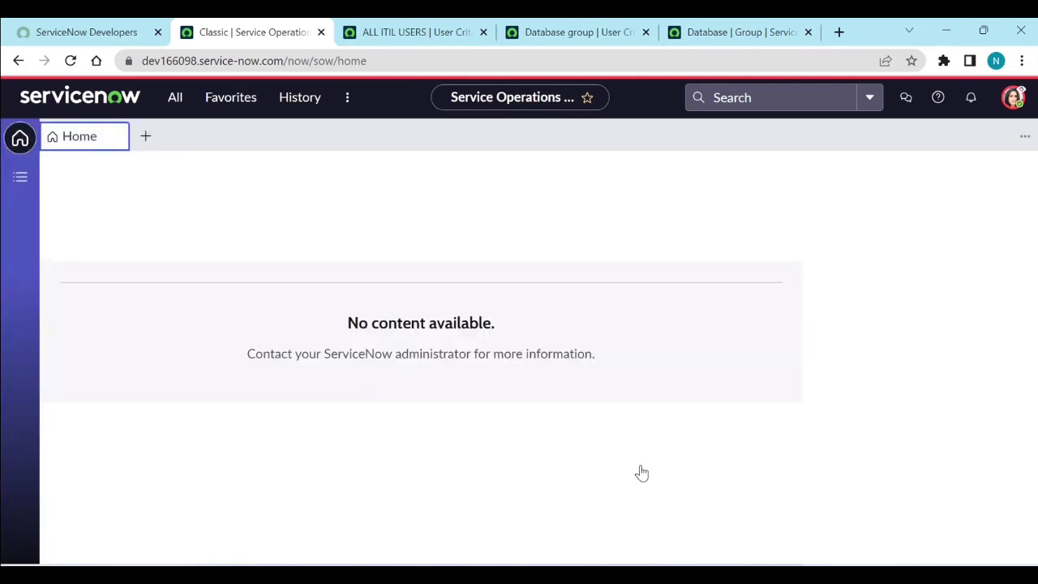
Step: Dismiss the Service Operations Workspace welcome dialog and open the self-service Knowledge homepage
left_click(173, 99)
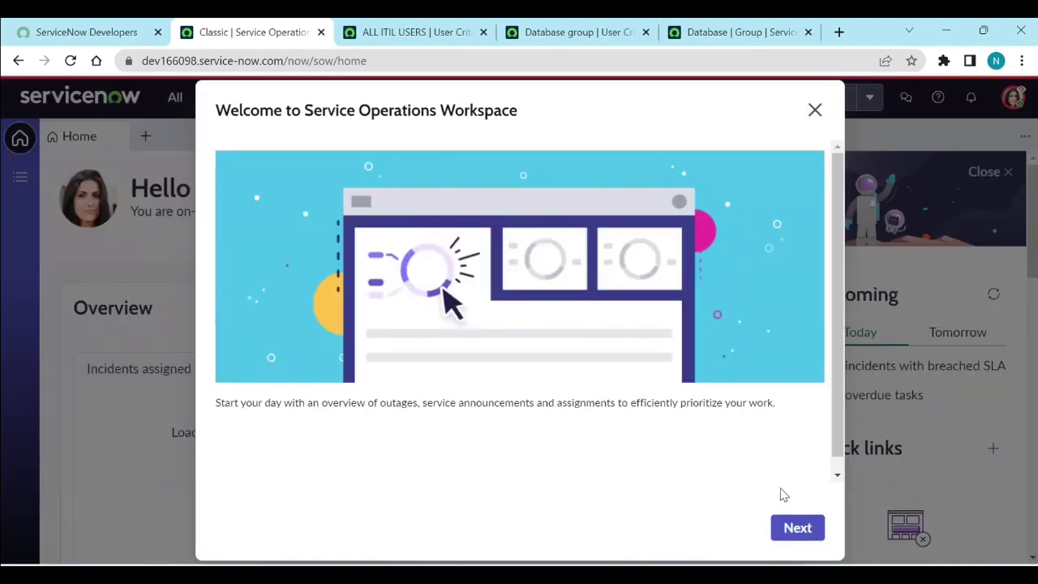
left_click(815, 111)
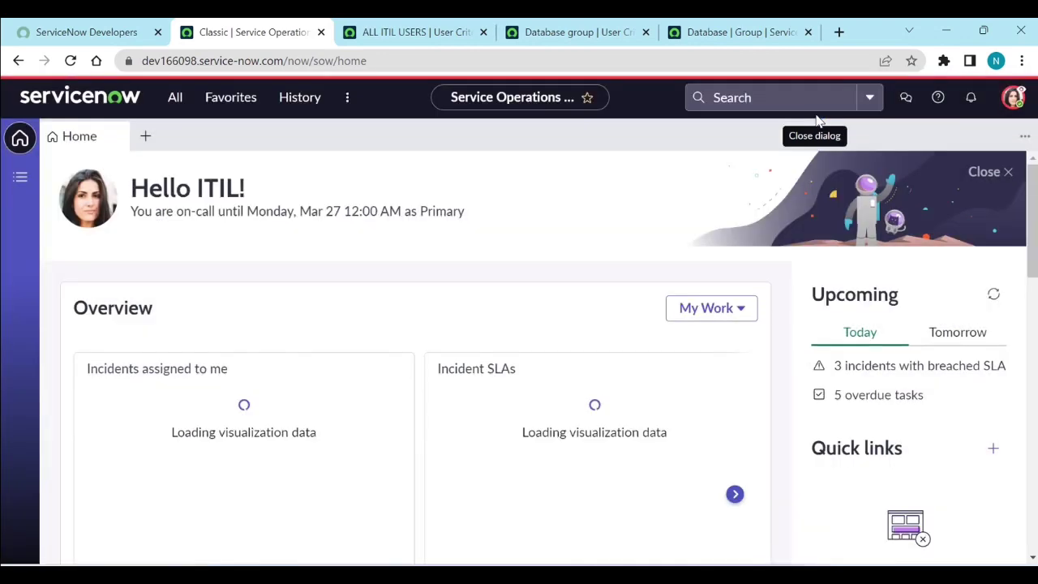
left_click(176, 99)
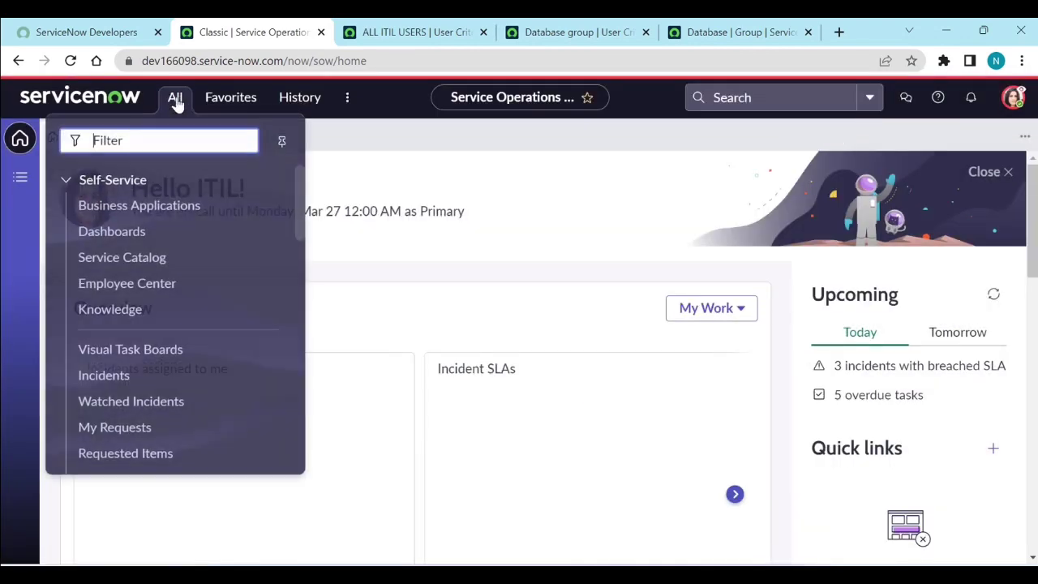
left_click(112, 310)
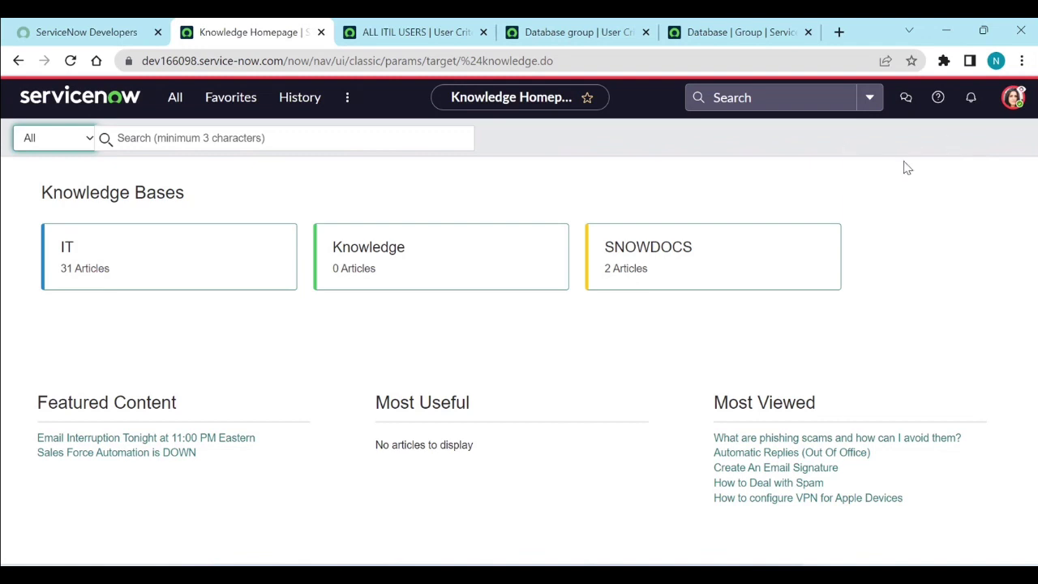
Step: Check the Database group's members and the ALL ITIL USERS criteria in their browser tabs, returning to the Knowledge homepage's tab
left_click(757, 36)
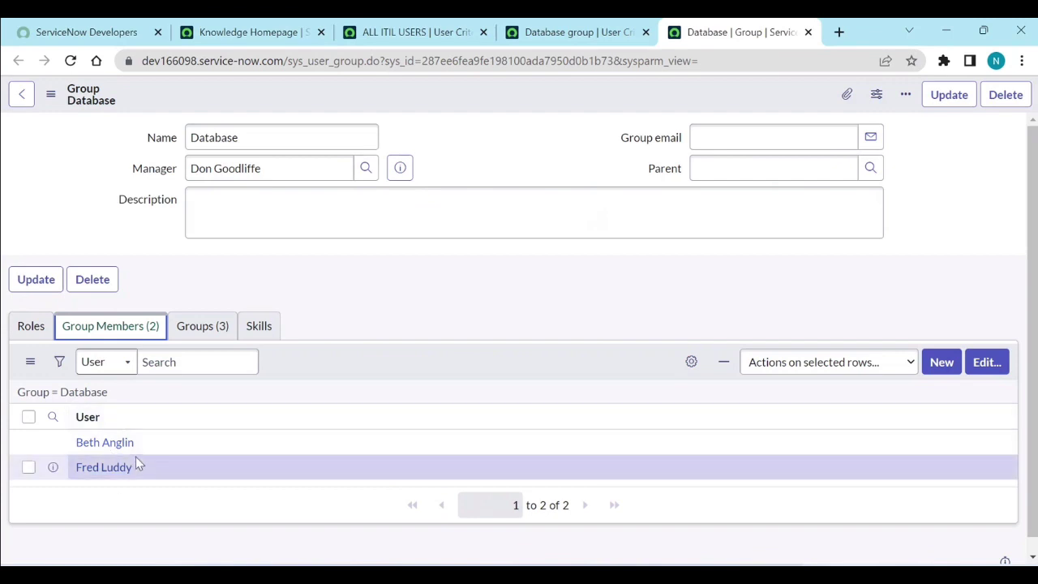
left_click(413, 32)
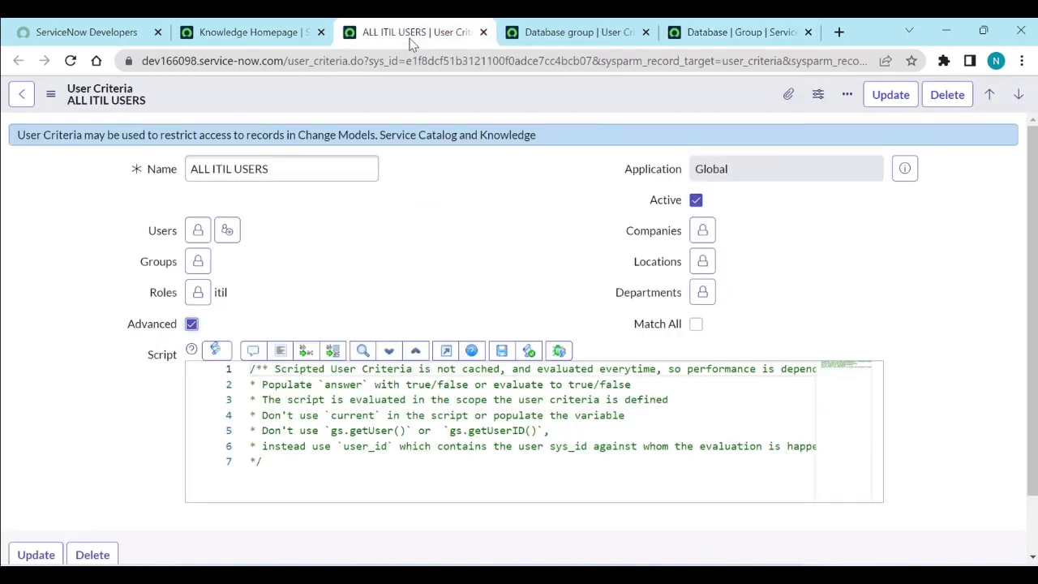
left_click(230, 37)
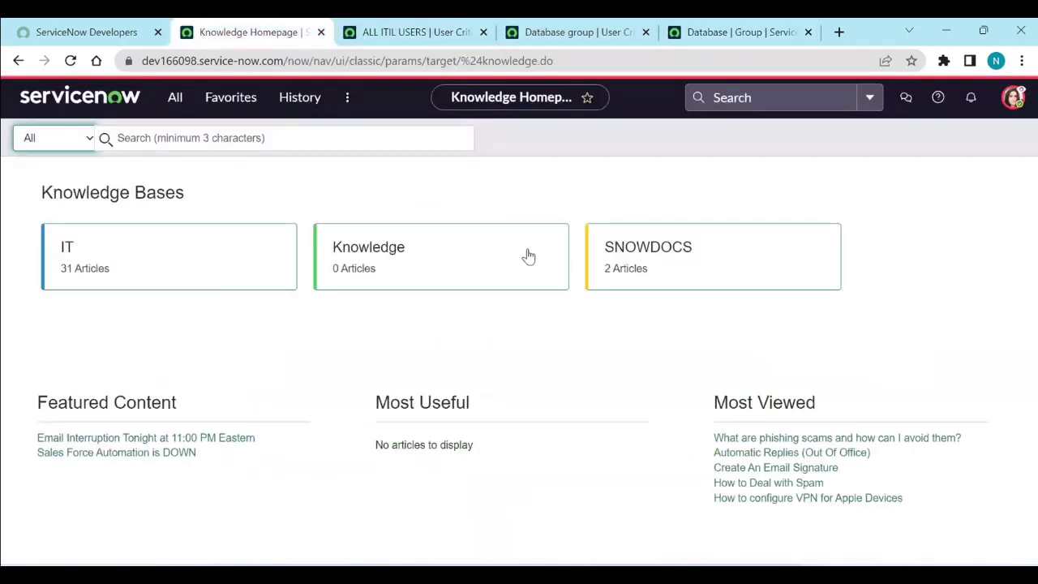
Step: Open the SNOWDOCS knowledge base and view the articles in its Admin category
left_click(653, 280)
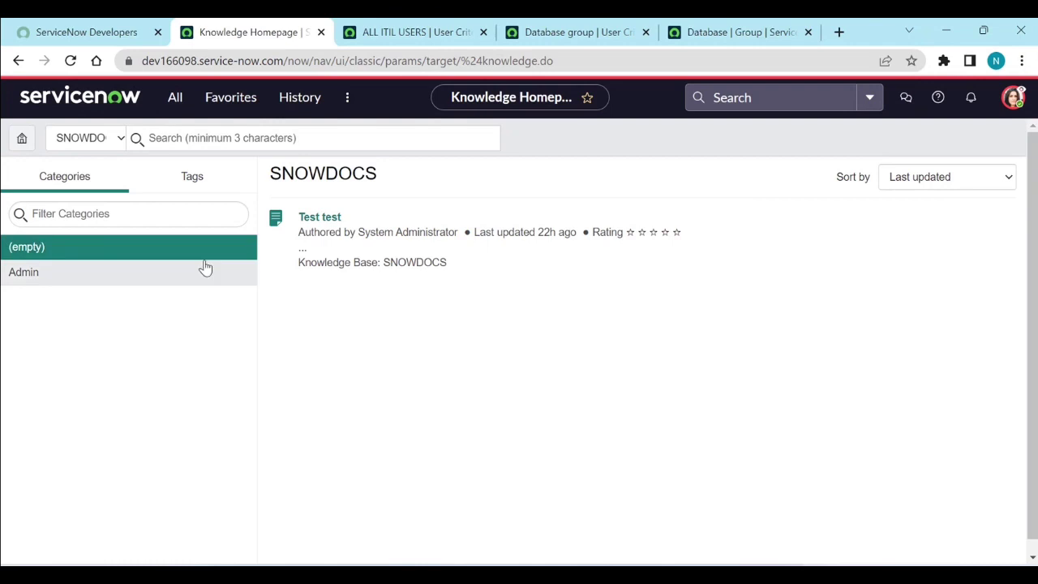
left_click(168, 280)
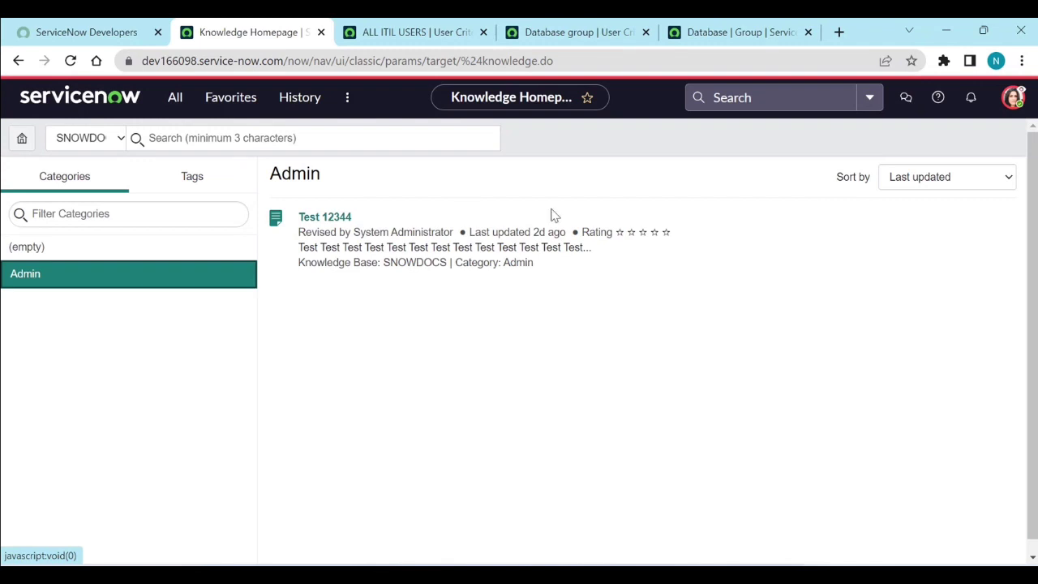
Step: Start impersonating another user and search for the second Database group member by first name
left_click(1013, 97)
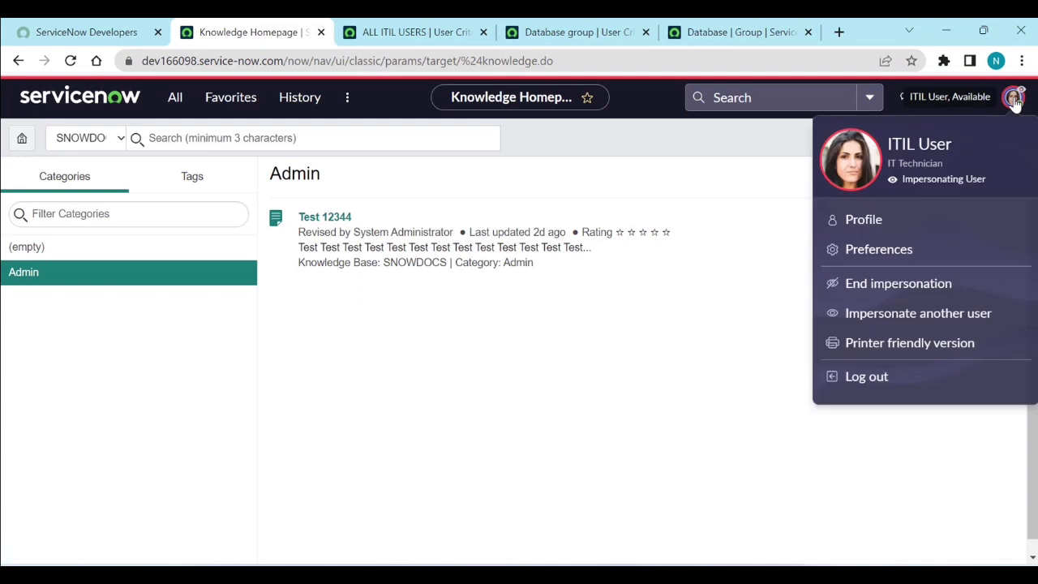
left_click(878, 320)
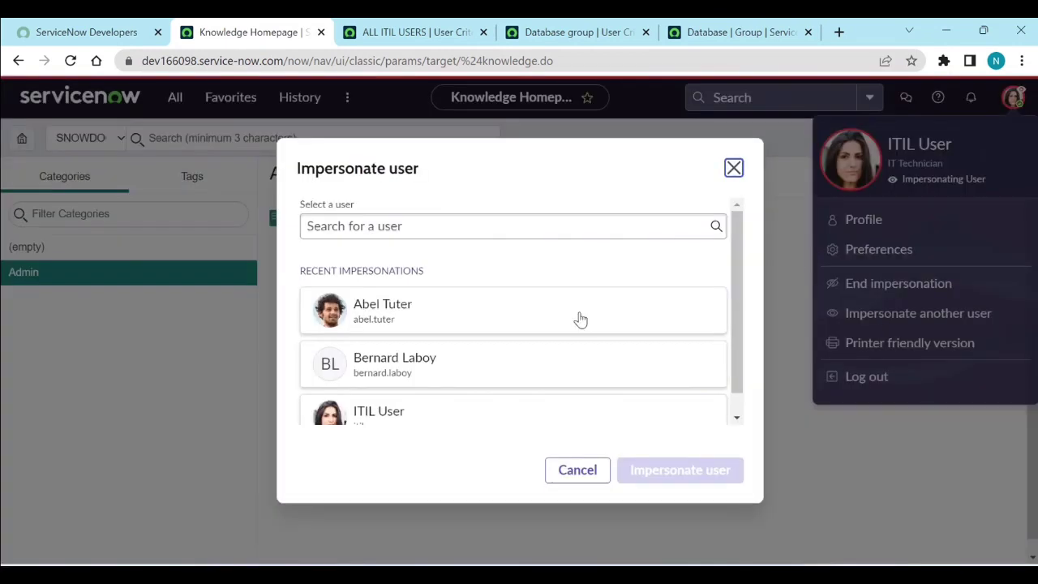
left_click(434, 231)
type("fe")
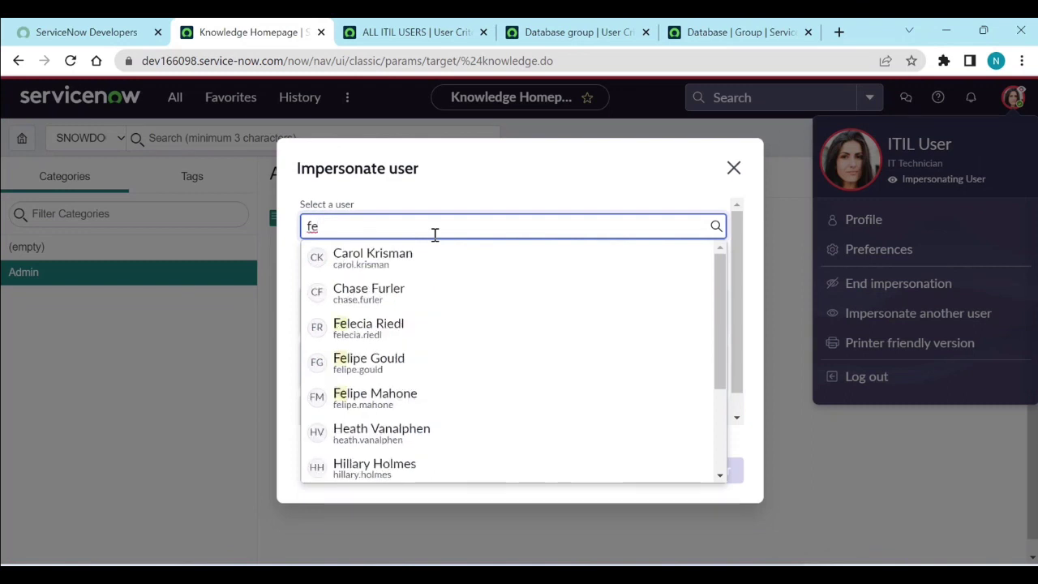
key("BackSpace")
type("re")
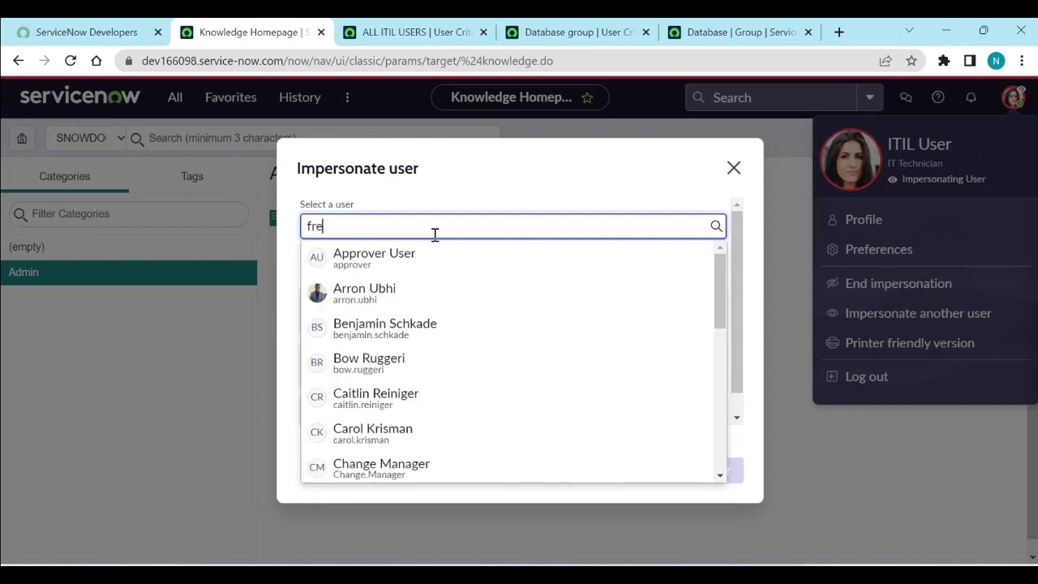
type("d")
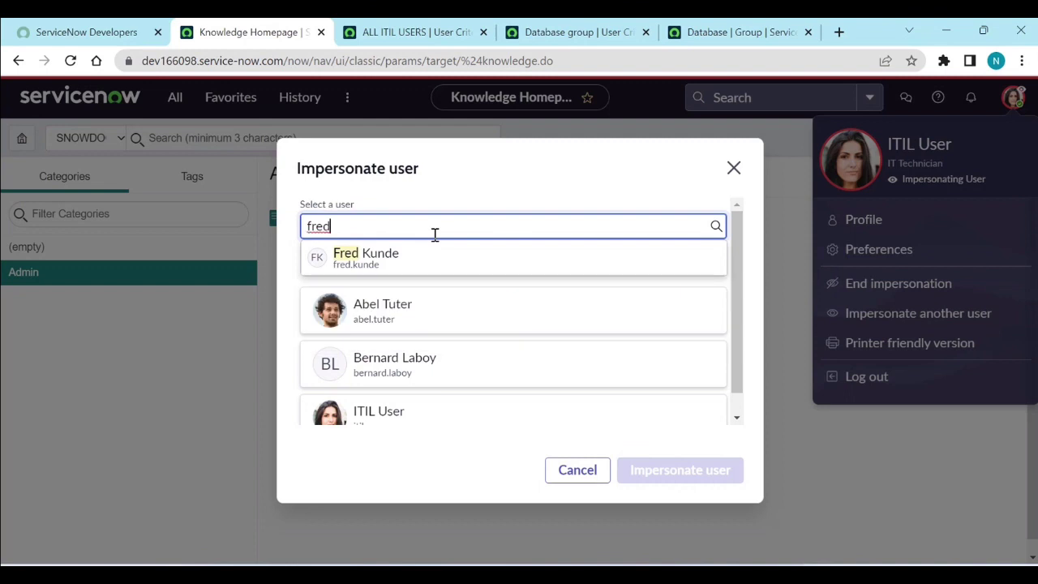
Step: Check the member's full name in the Database group's browser tab and return to the Impersonate user dialog
left_click(713, 27)
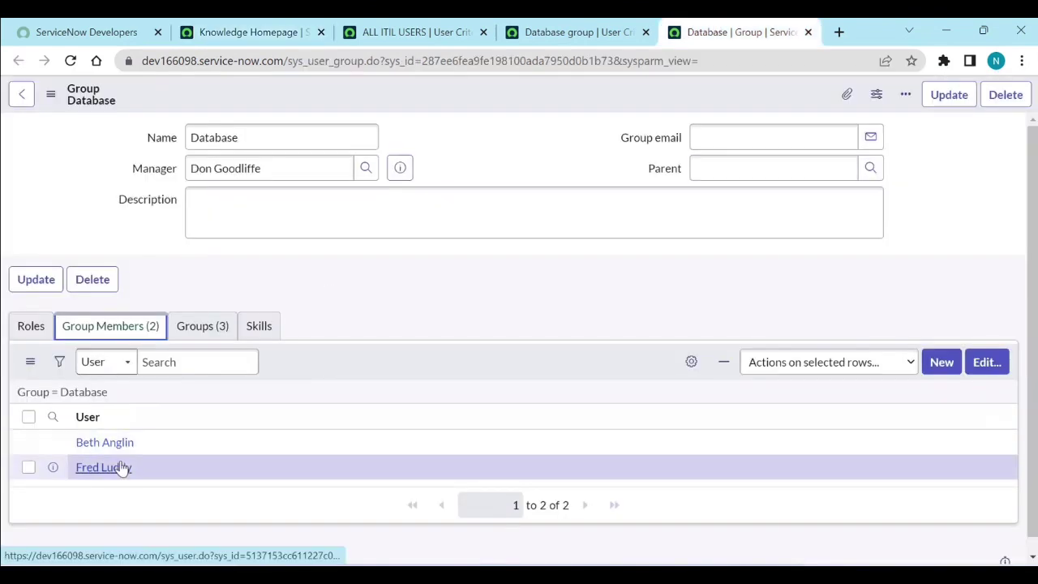
left_click(457, 34)
left_click(243, 31)
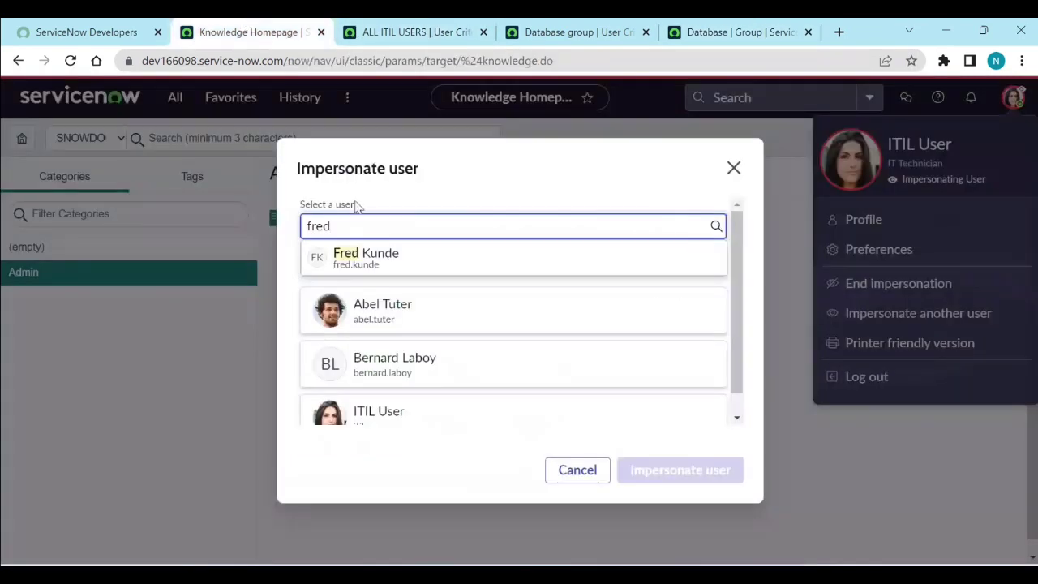
Step: Try to find the second Database group member by last name in the user search
type("l")
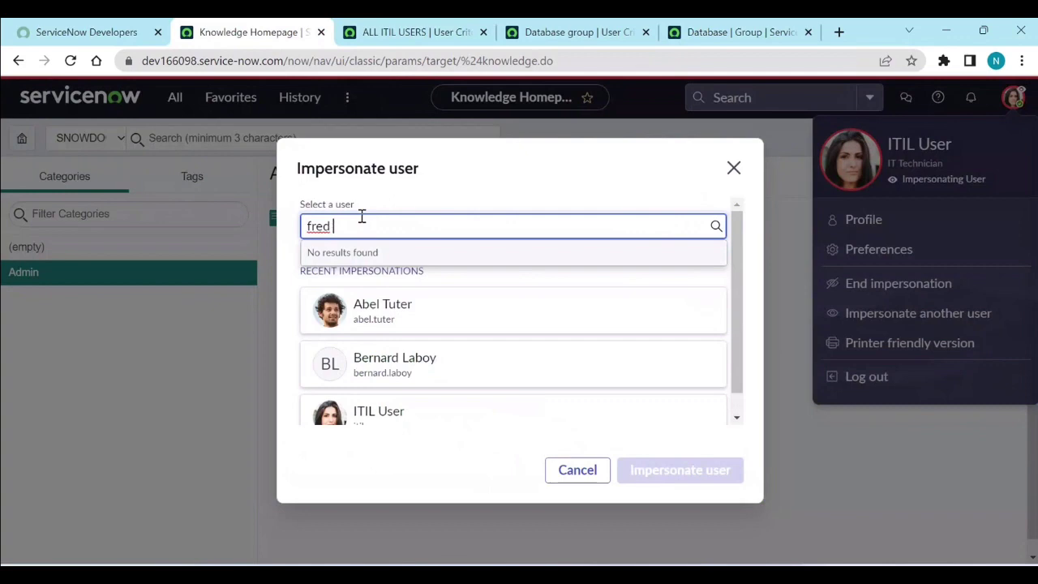
key("BackSpace")
key("BackSpace")
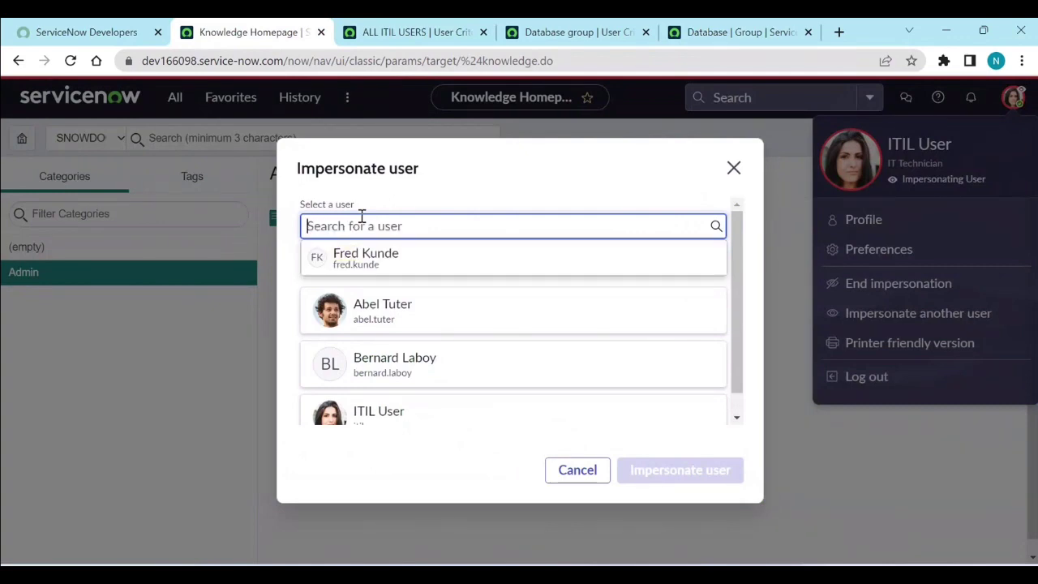
type("lud")
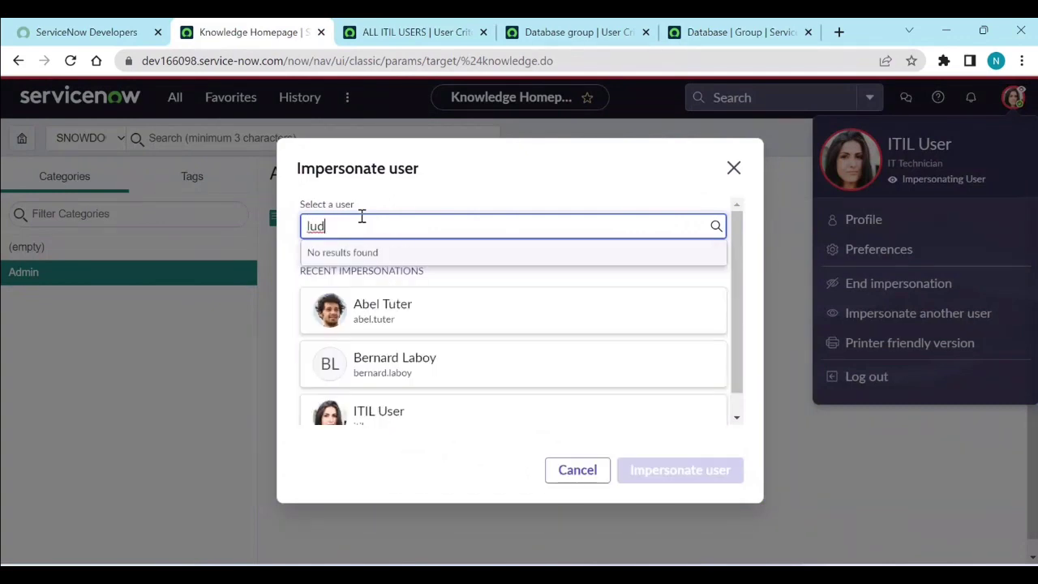
key("BackSpace")
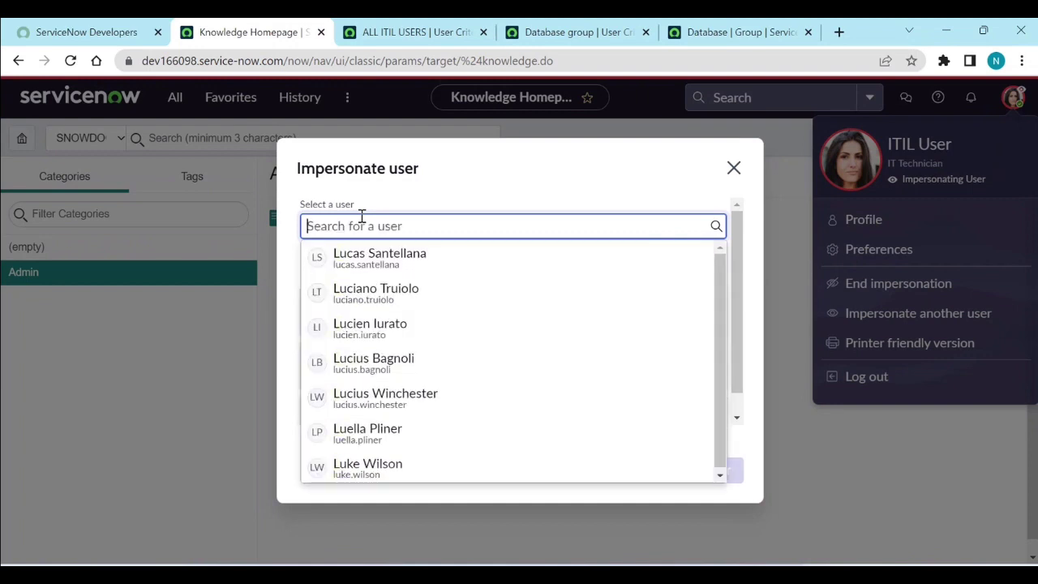
Step: Search for the first Database group member by first name and impersonate that user
type("beth")
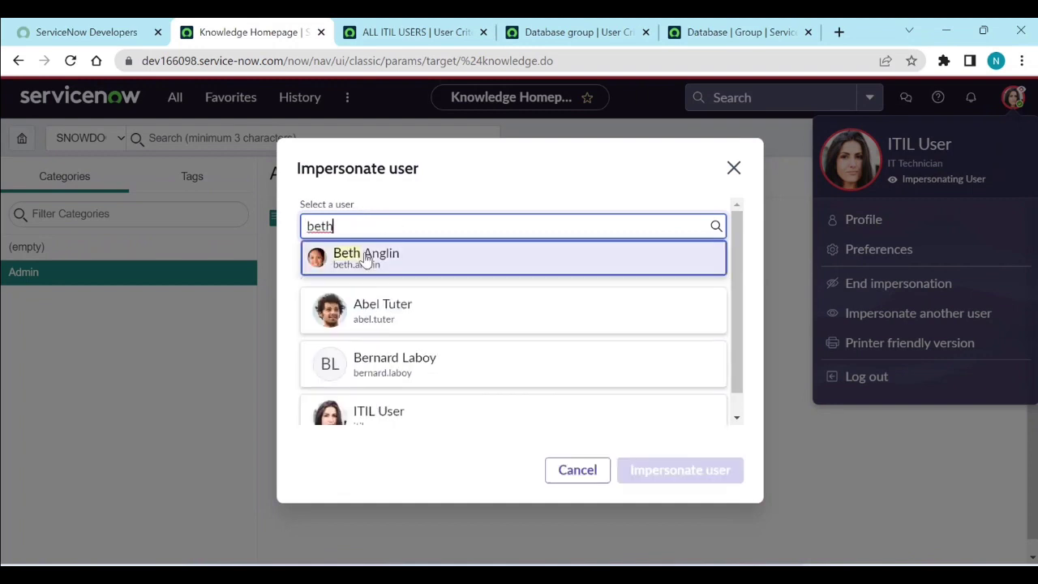
left_click(365, 260)
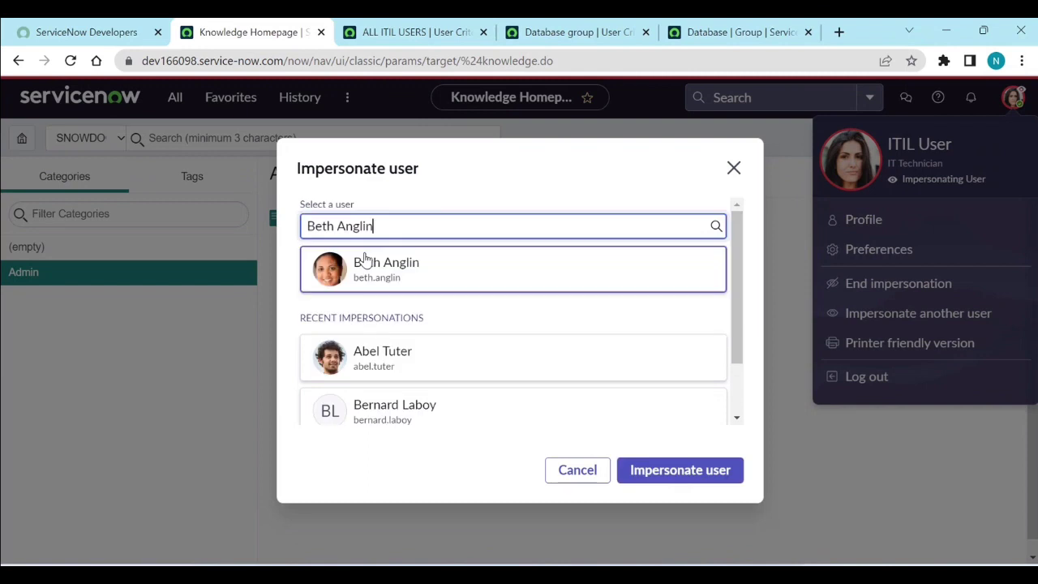
left_click(665, 470)
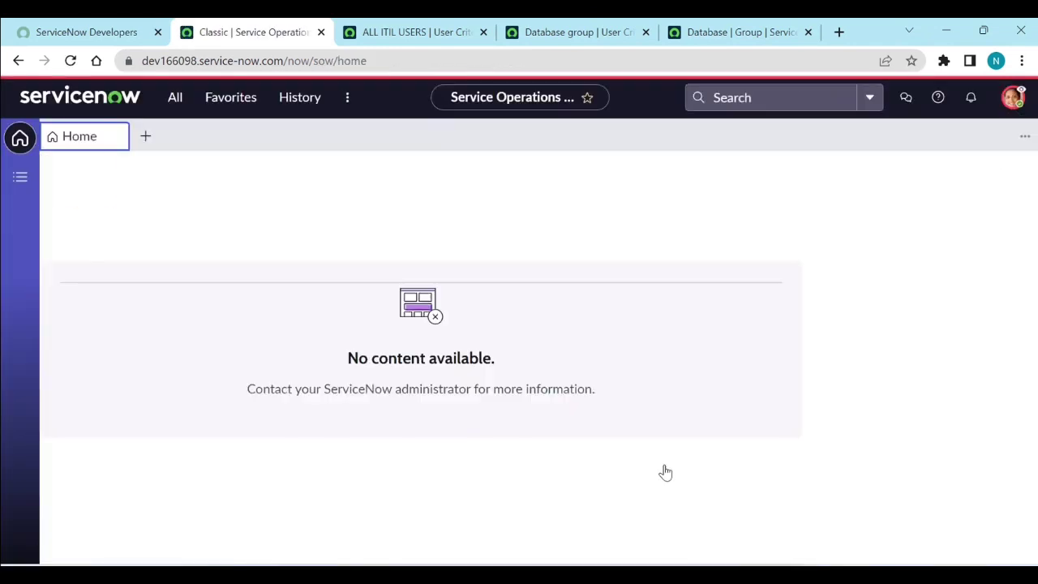
Step: Dismiss the Service Operations Workspace welcome dialog and open the Self-Service Knowledge homepage
left_click(175, 95)
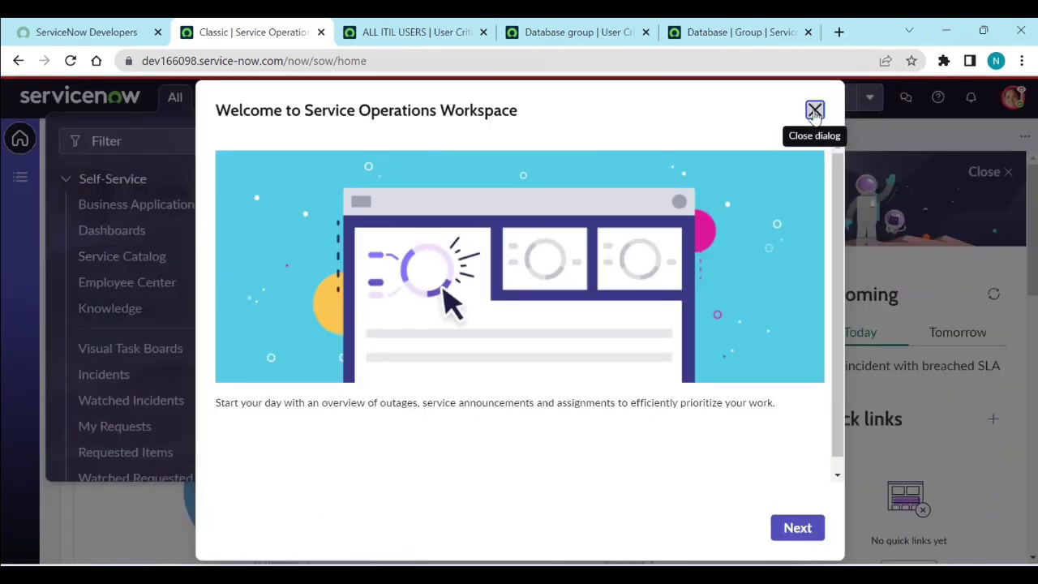
left_click(814, 110)
left_click(174, 98)
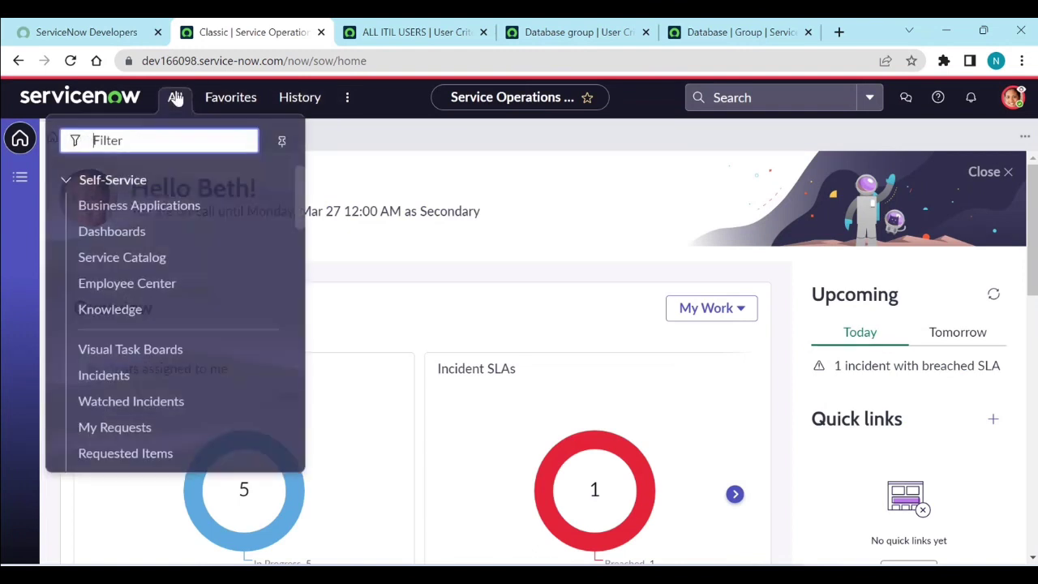
left_click(123, 320)
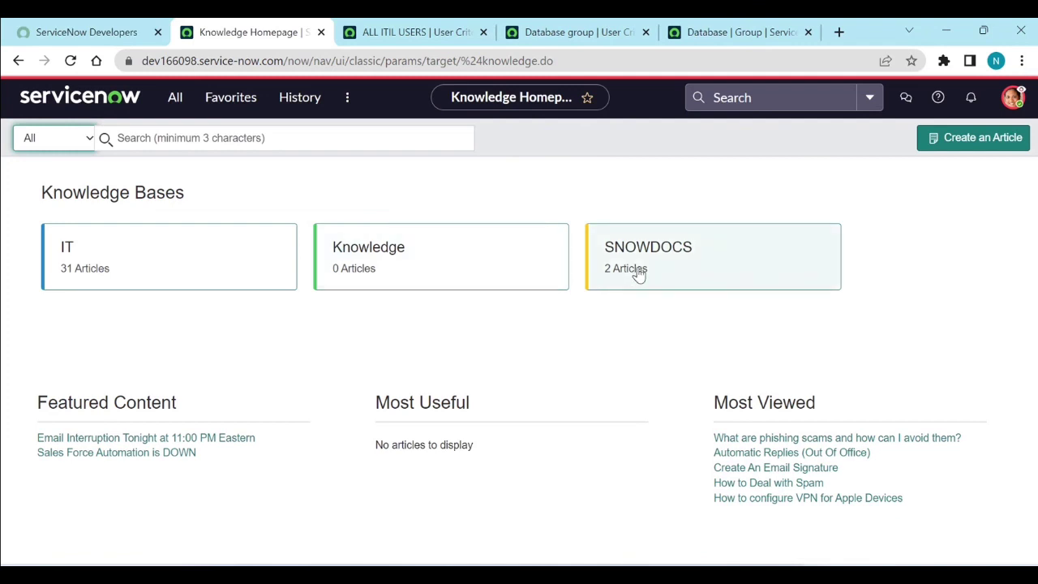
Step: Start creating a new knowledge article with the SNOW DOCS article template
left_click(977, 139)
left_click(976, 139)
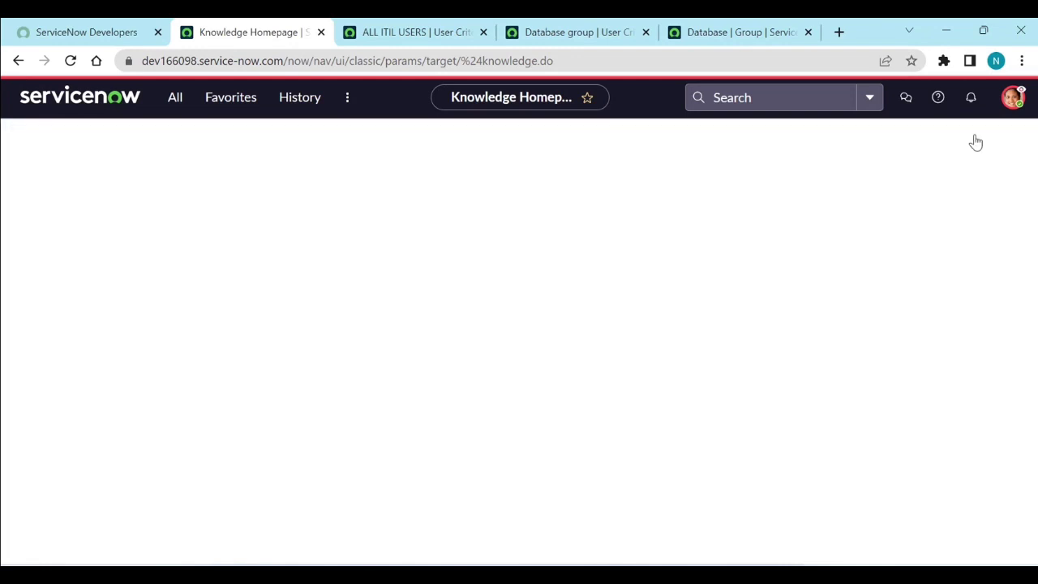
left_click(80, 261)
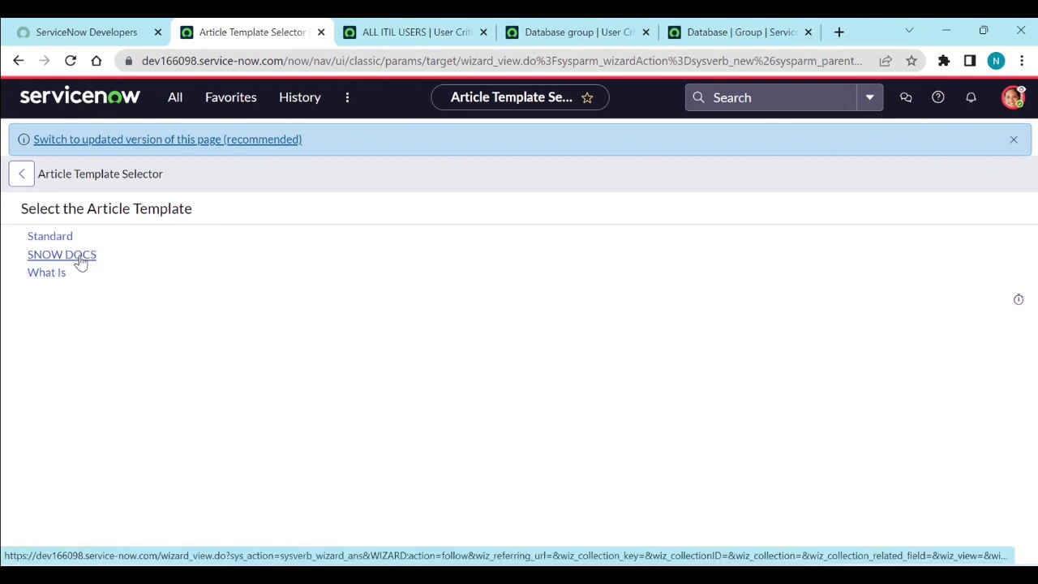
left_click(80, 261)
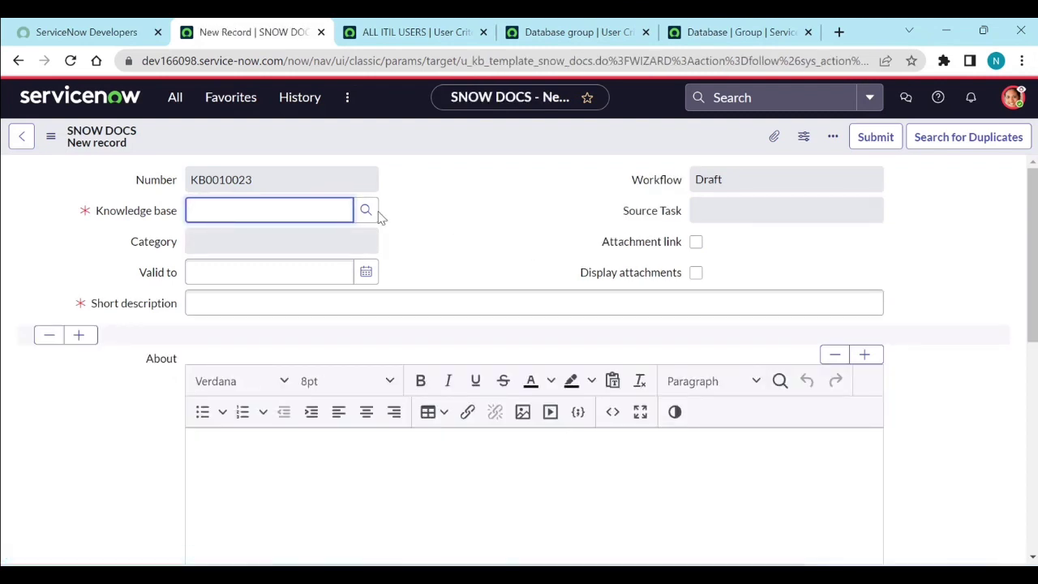
Step: Set the new article's knowledge base to SNOWDOCS and accept its default field values
left_click(369, 261)
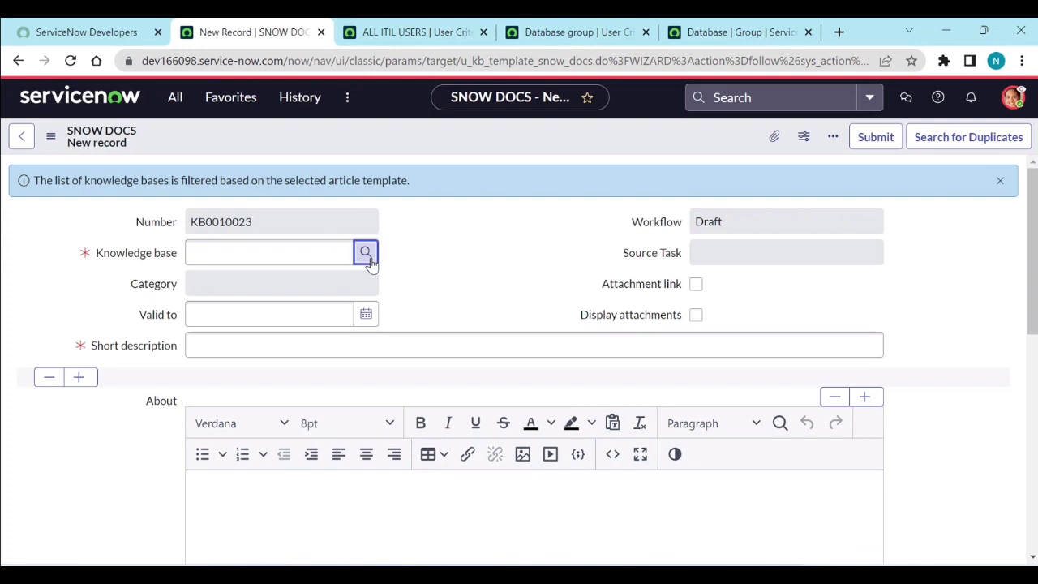
left_click(94, 290)
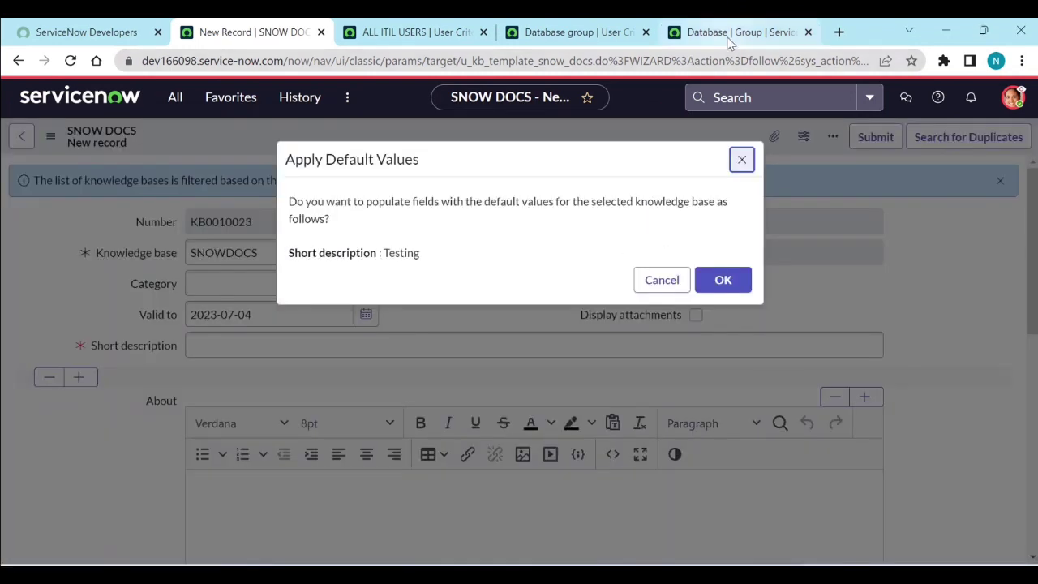
left_click(715, 278)
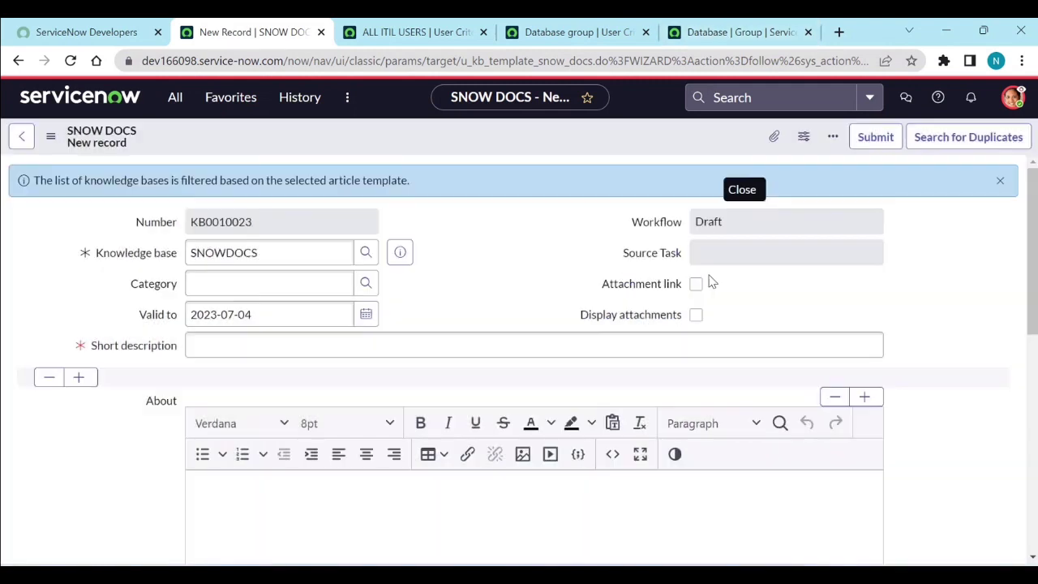
Step: Check the Database group's members in the group record's browser tab
left_click(701, 31)
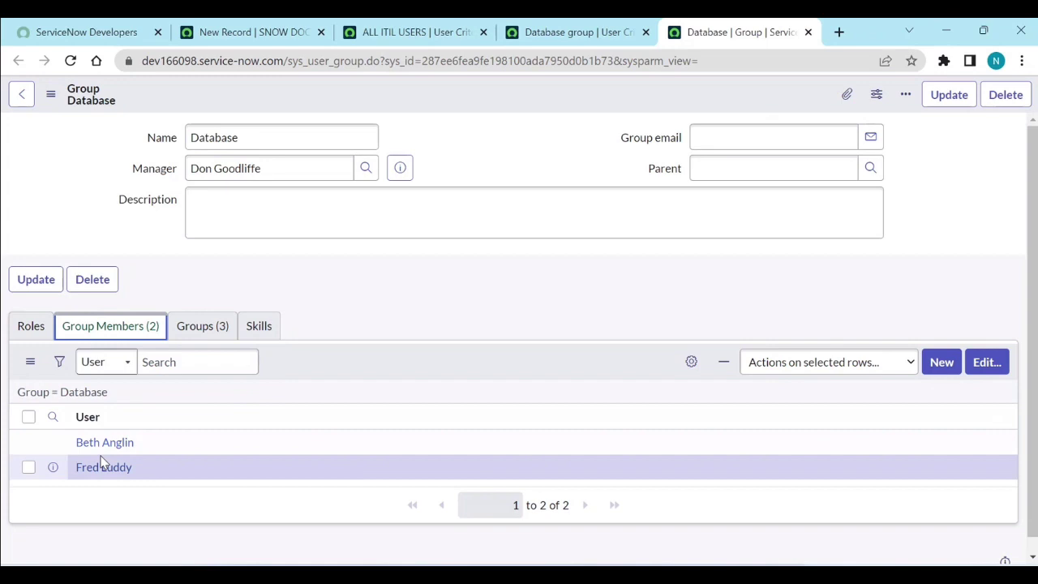
left_click(464, 305)
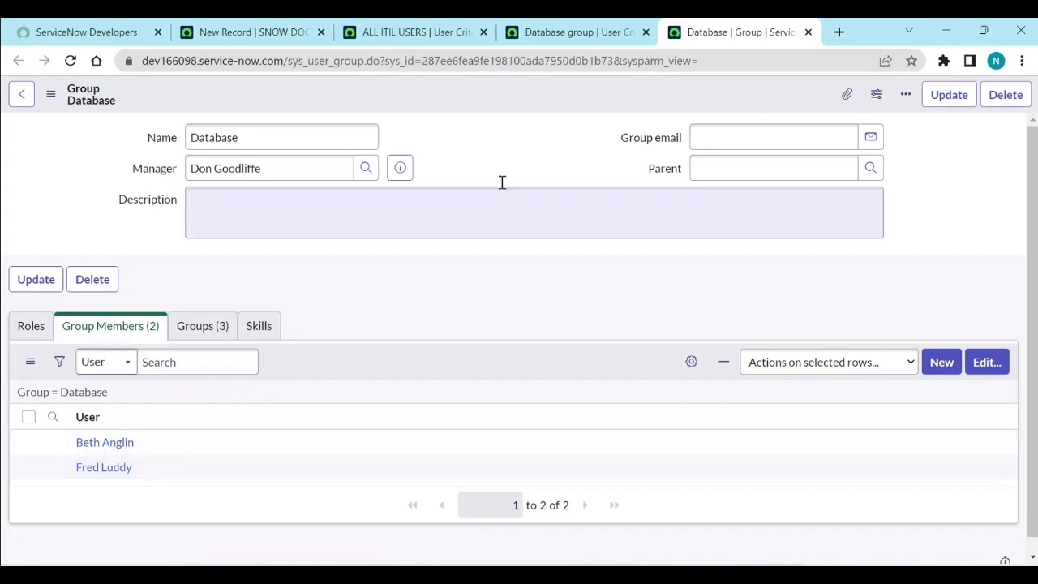
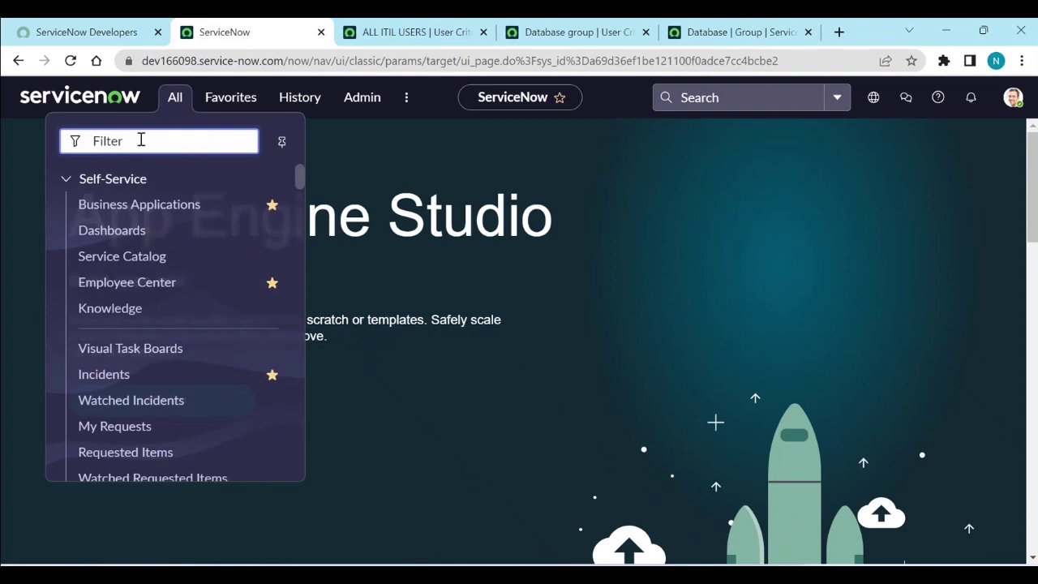
Step: Filter the application navigator for "knowled" and open User Criteria Diagnostics under the Knowledge administration modules
type("kno")
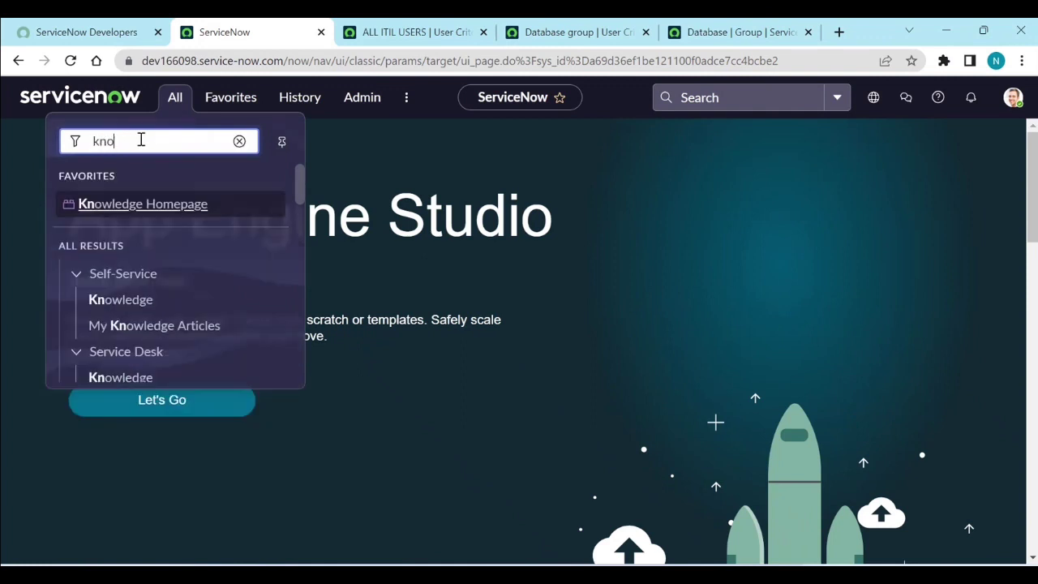
type("wledeg")
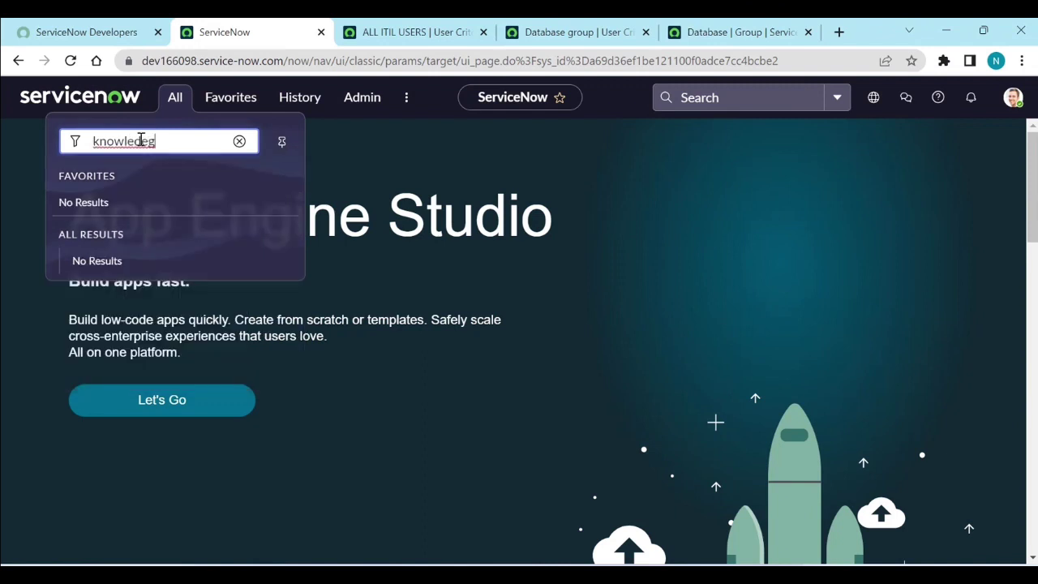
key("BackSpace")
key("BackSpace")
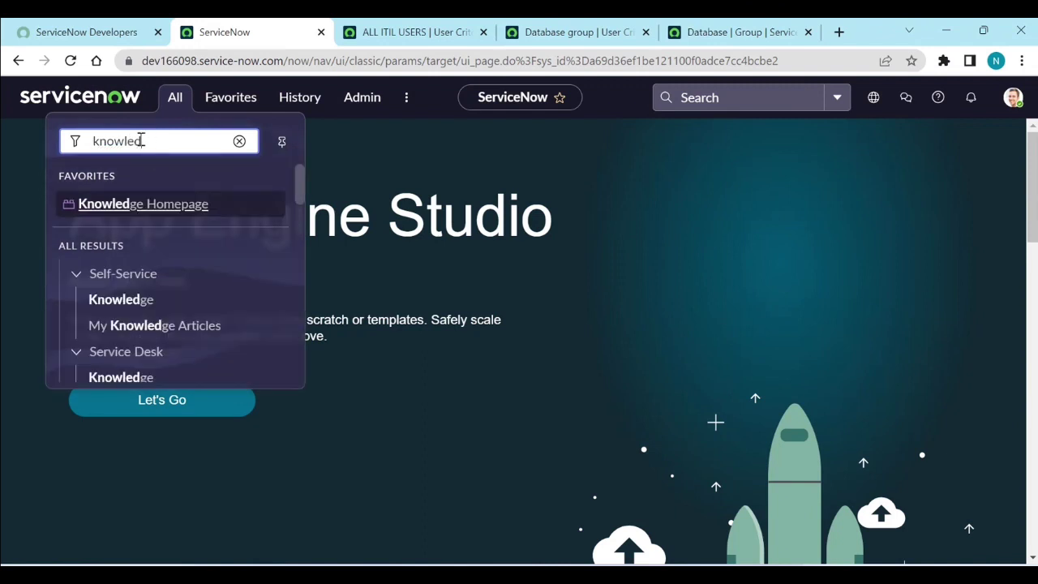
scroll(146, 287, "down", 10)
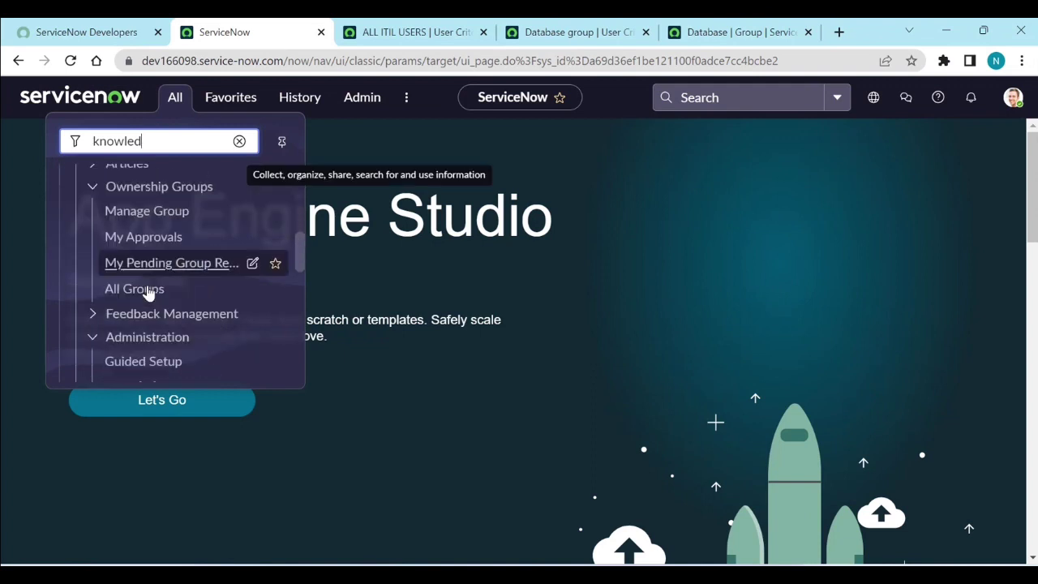
scroll(149, 292, "down", 8)
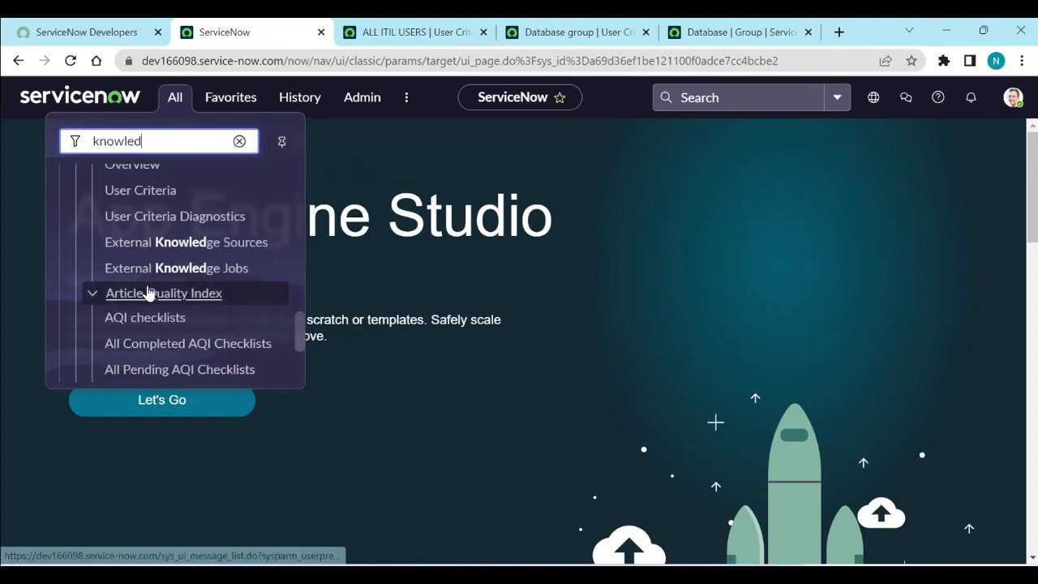
left_click(185, 219)
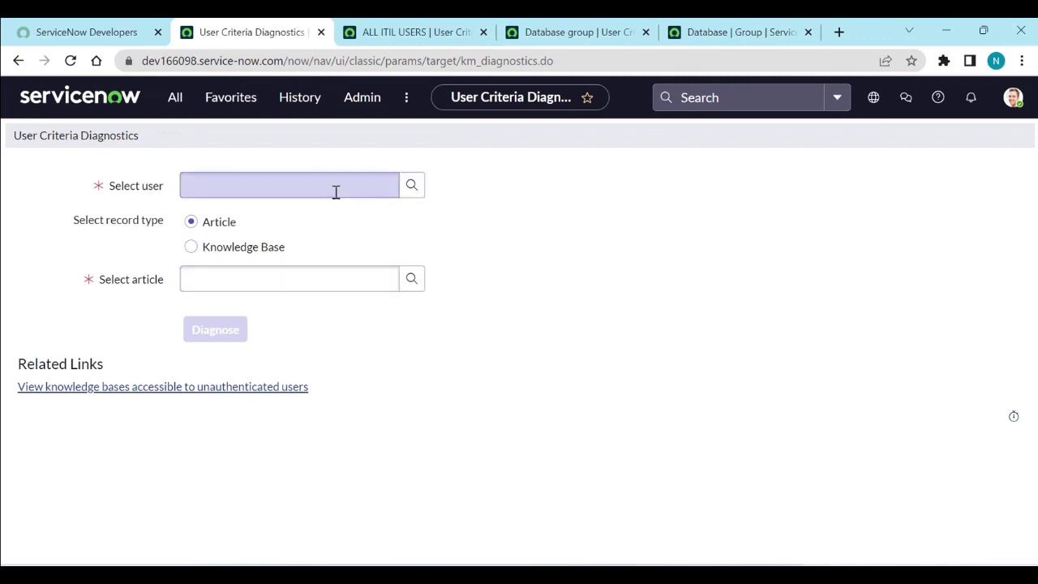
Step: Diagnose the first recently impersonated user's access to the SNOWDOCS knowledge base, using Knowledge Base as the record type
left_click(299, 189)
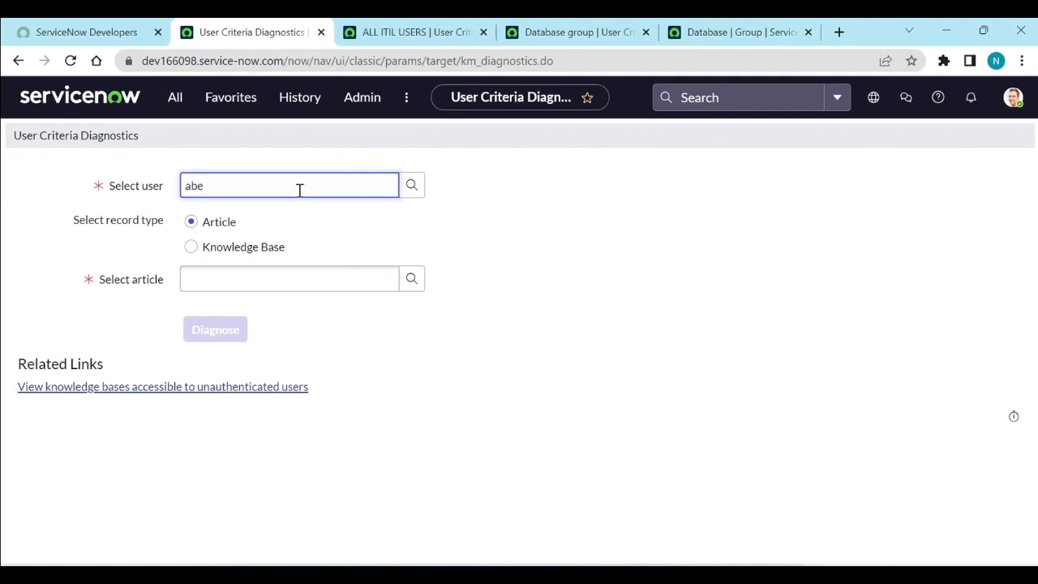
type("abel")
key("Tab")
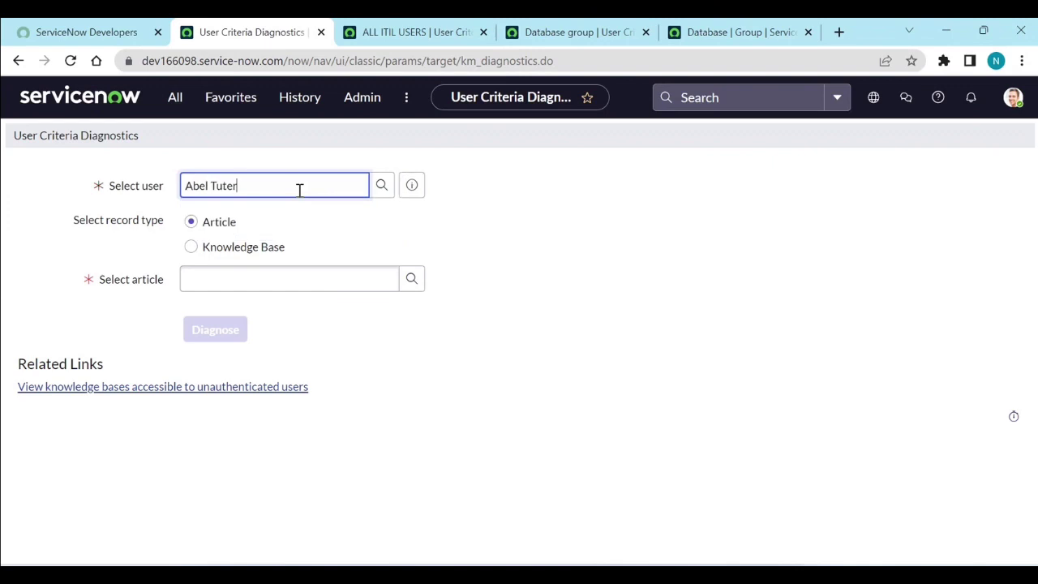
left_click(222, 247)
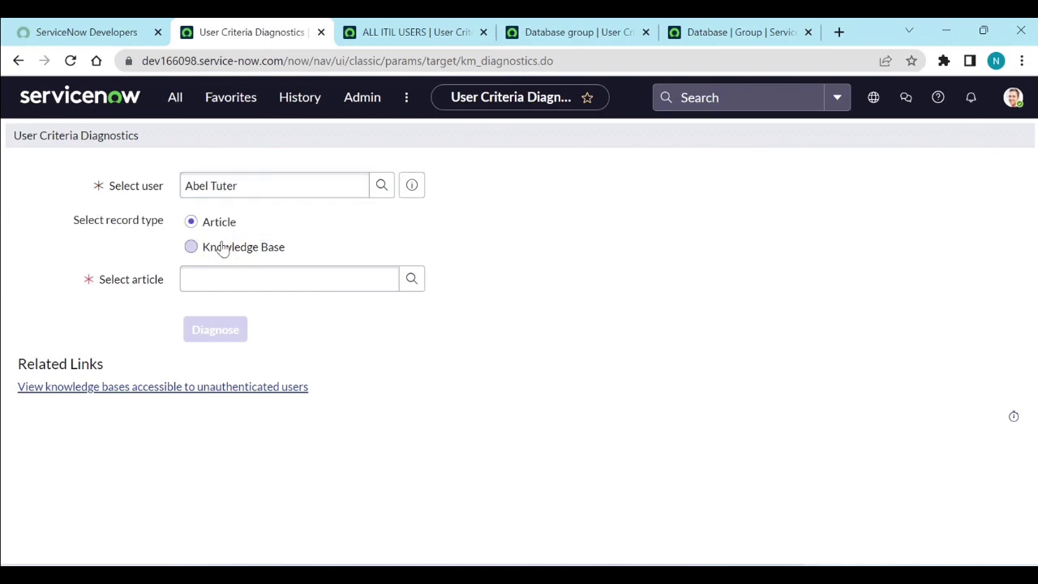
left_click(411, 278)
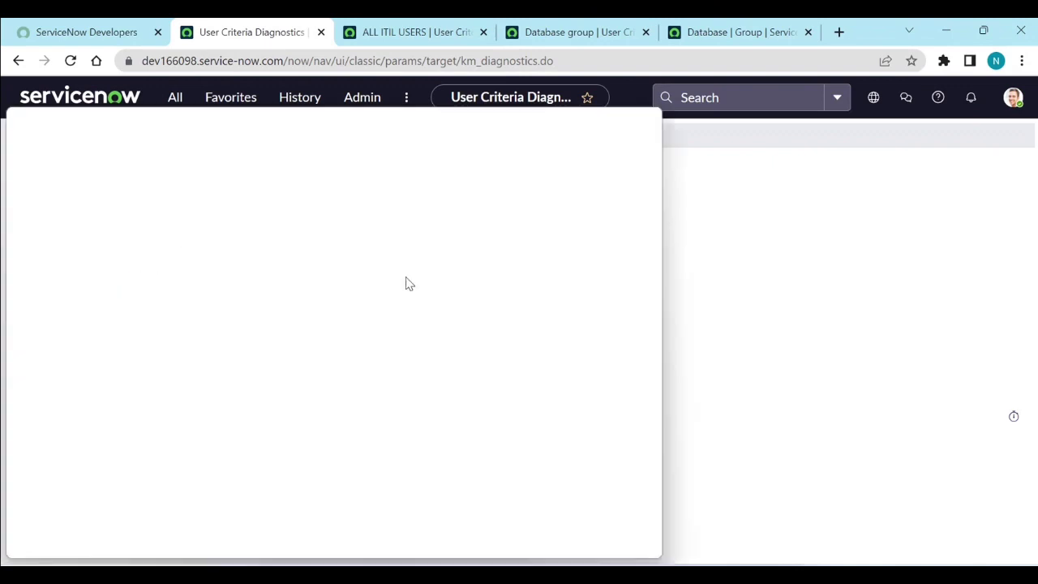
left_click(100, 283)
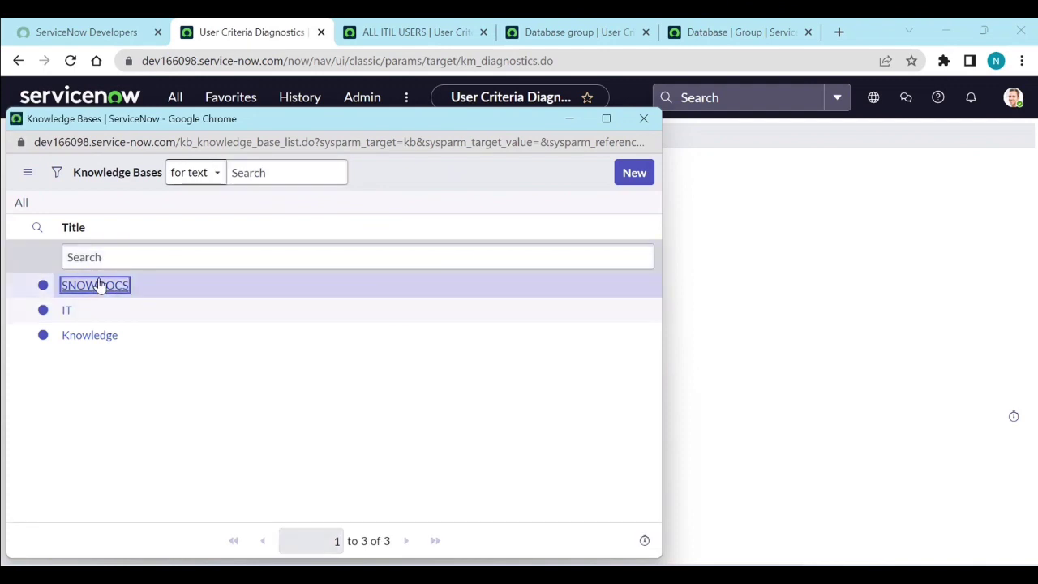
left_click(216, 330)
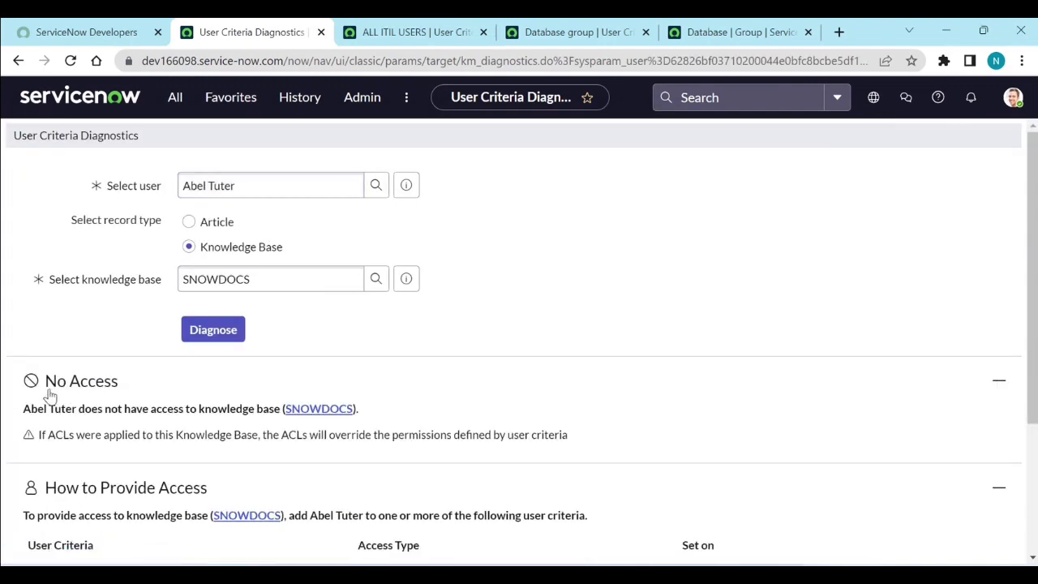
Step: Change the diagnosed user to ITIL User and diagnose that account's access to the SNOWDOCS knowledge base
triple_click(304, 182)
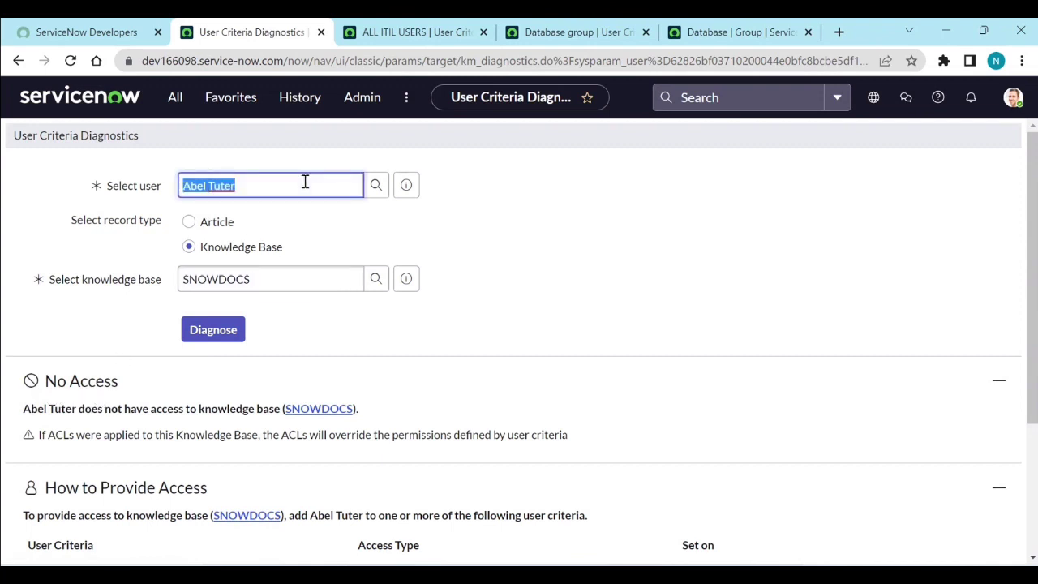
type("iti")
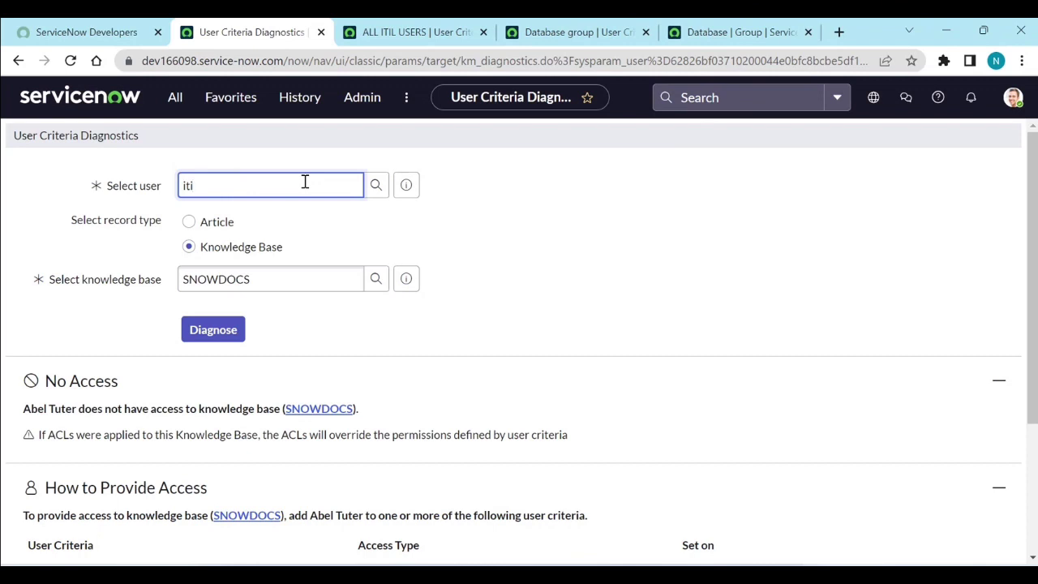
left_click(285, 231)
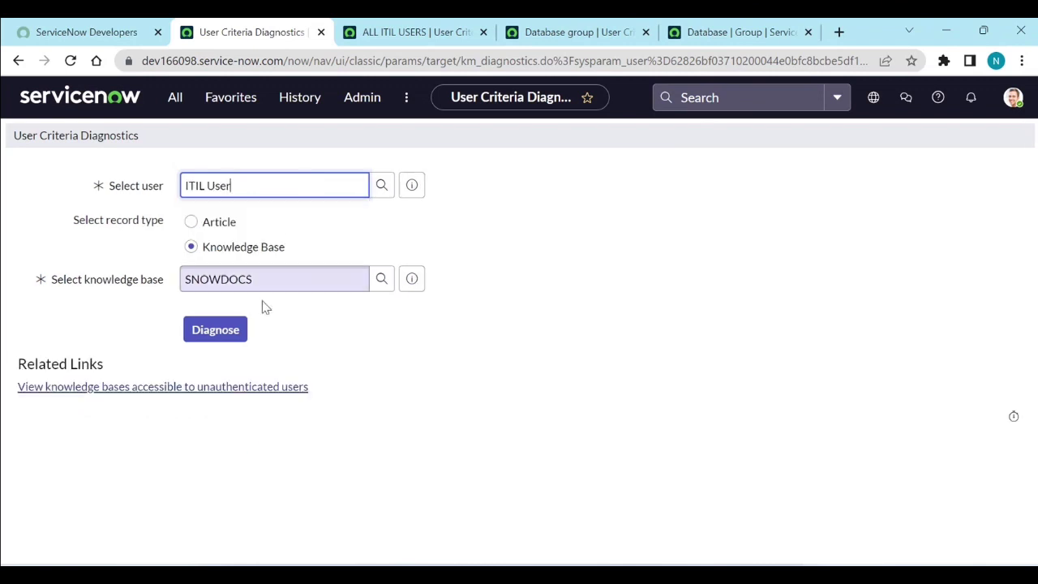
left_click(226, 339)
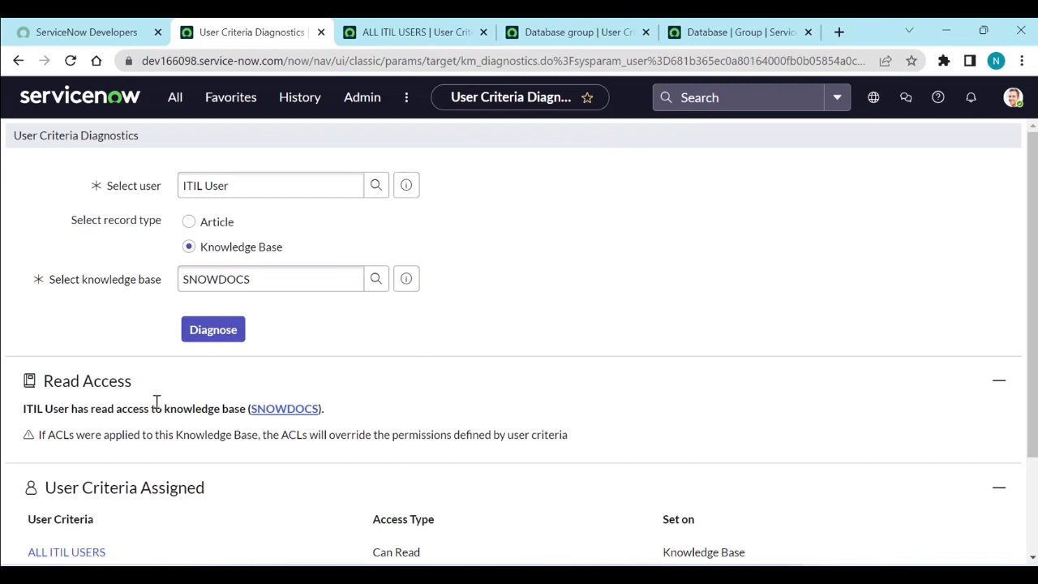
Step: Change the diagnosed user to a Database group member, diagnose that account's access to SNOWDOCS and review the assigned user criteria
left_click(283, 189)
triple_click(283, 190)
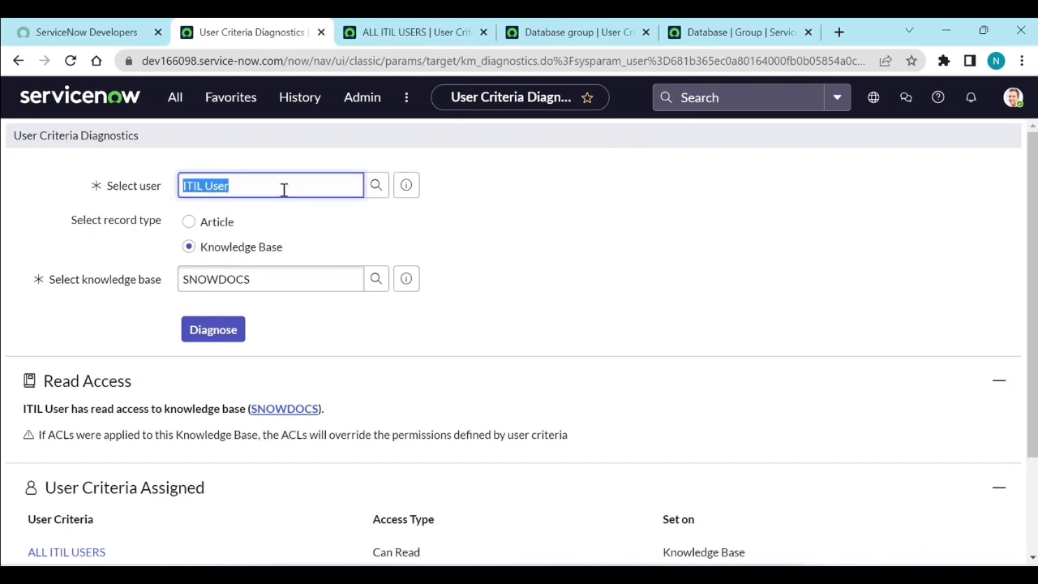
type("beth")
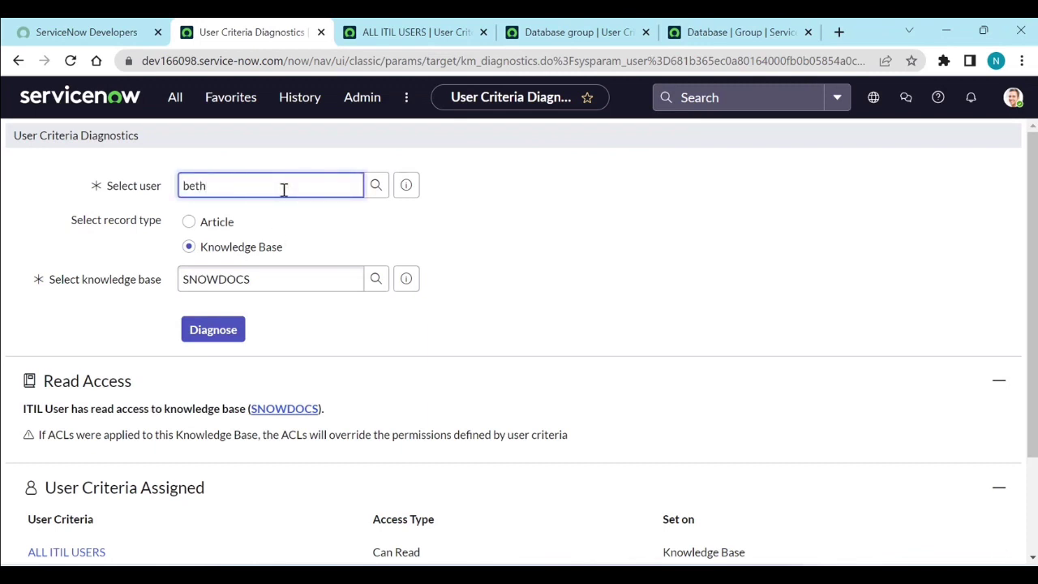
left_click(268, 229)
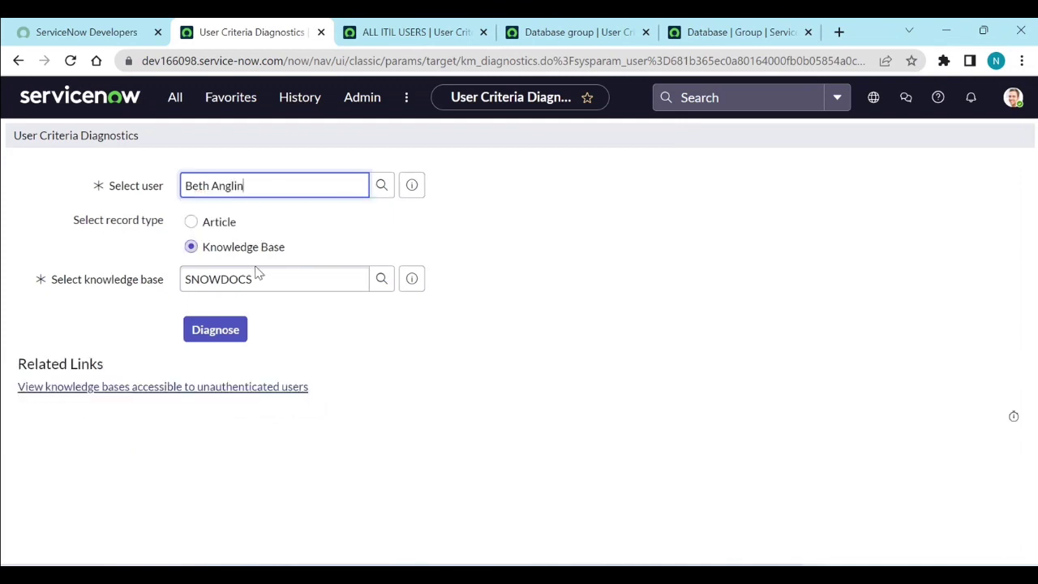
left_click(217, 331)
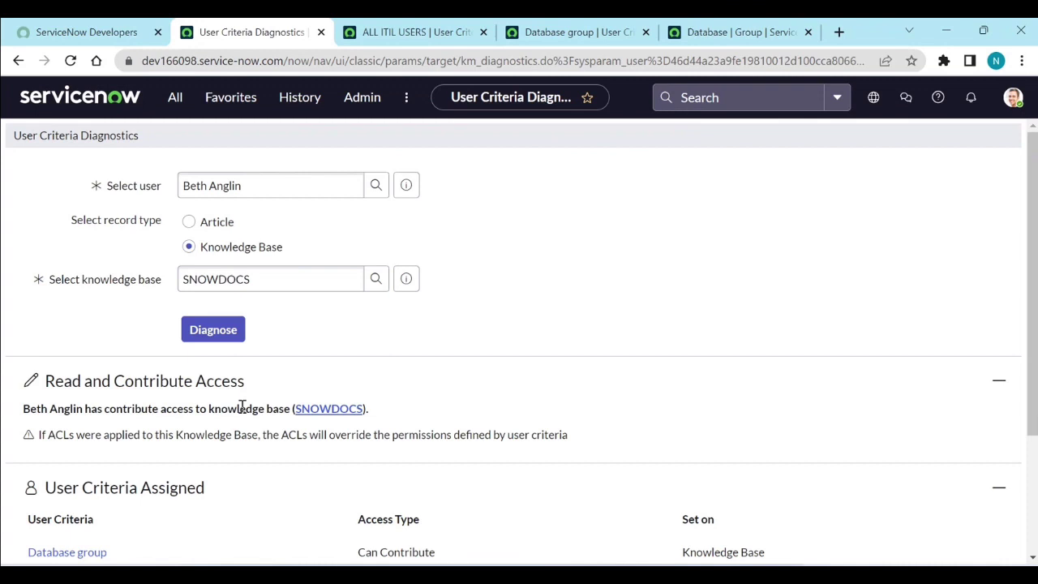
scroll(242, 408, "down", 2)
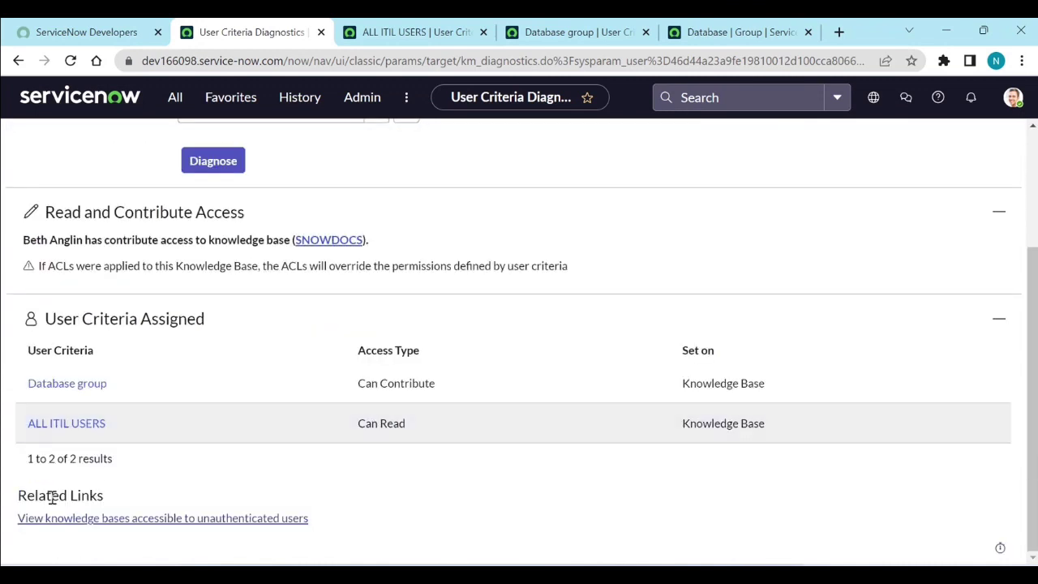
Step: View the knowledge bases accessible to unauthenticated users and return to the diagnostics results
left_click(141, 521)
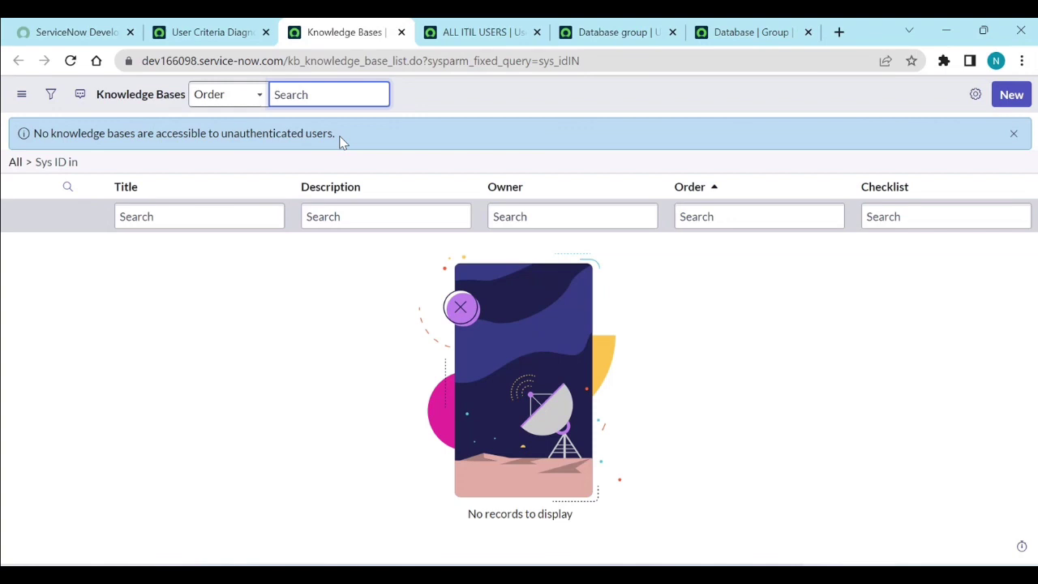
left_click(203, 39)
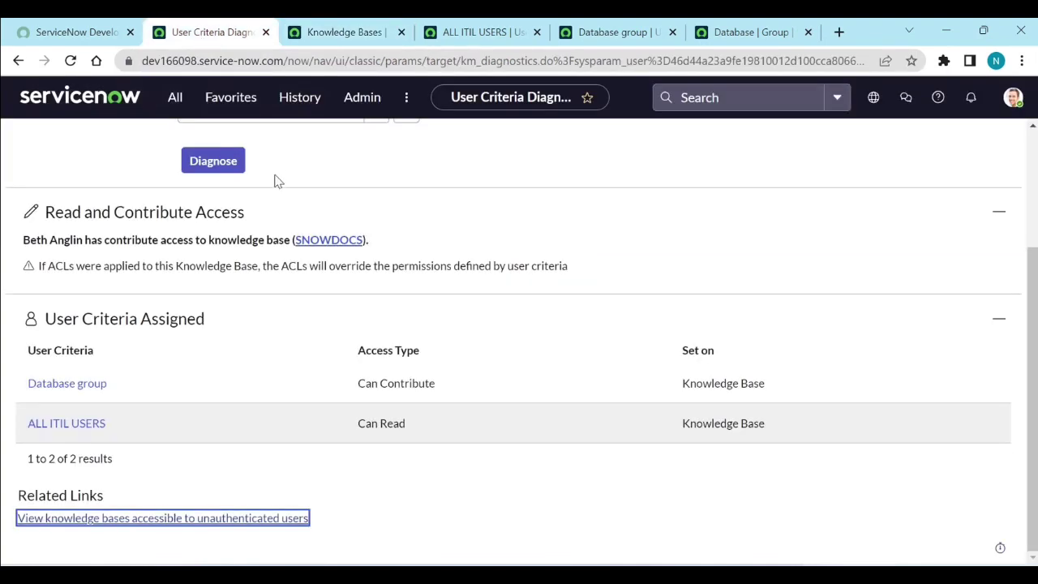
scroll(276, 181, "up", 3)
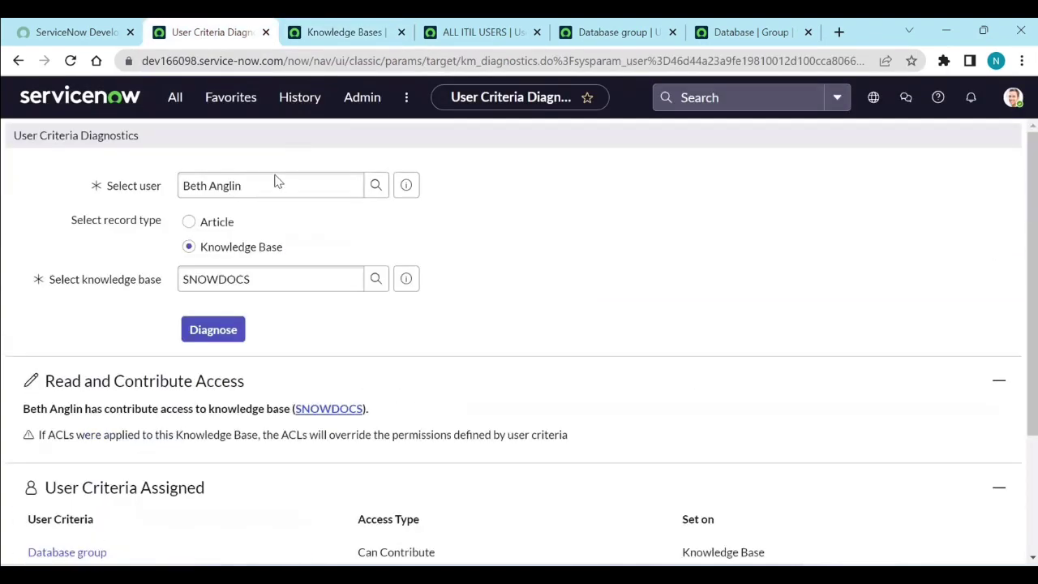
Step: Open the Knowledge record from the Knowledge Bases administration list and review its related lists
left_click(175, 101)
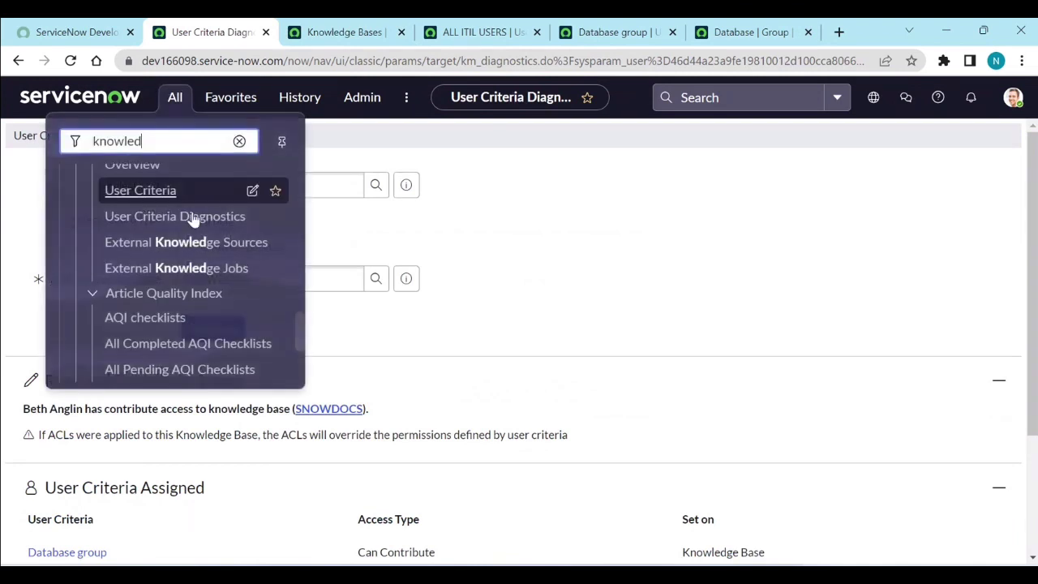
scroll(192, 271, "up", 3)
scroll(190, 274, "up", 5)
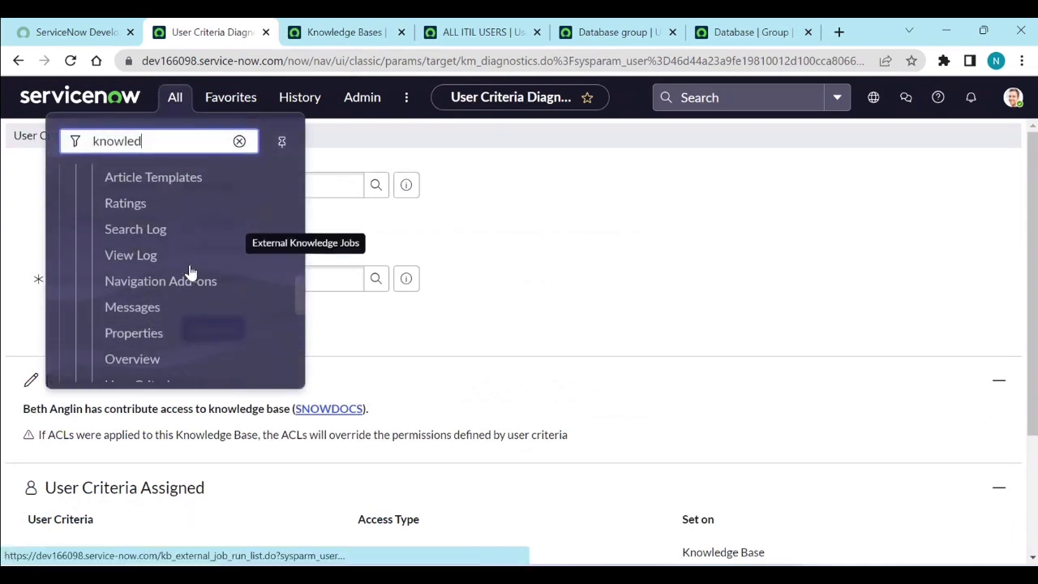
left_click(155, 238)
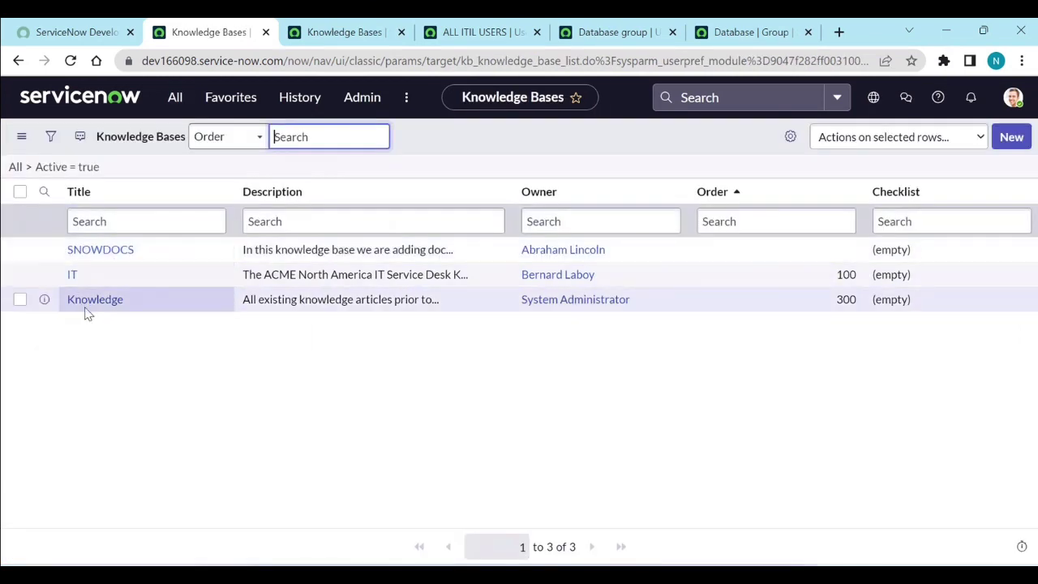
left_click(86, 305)
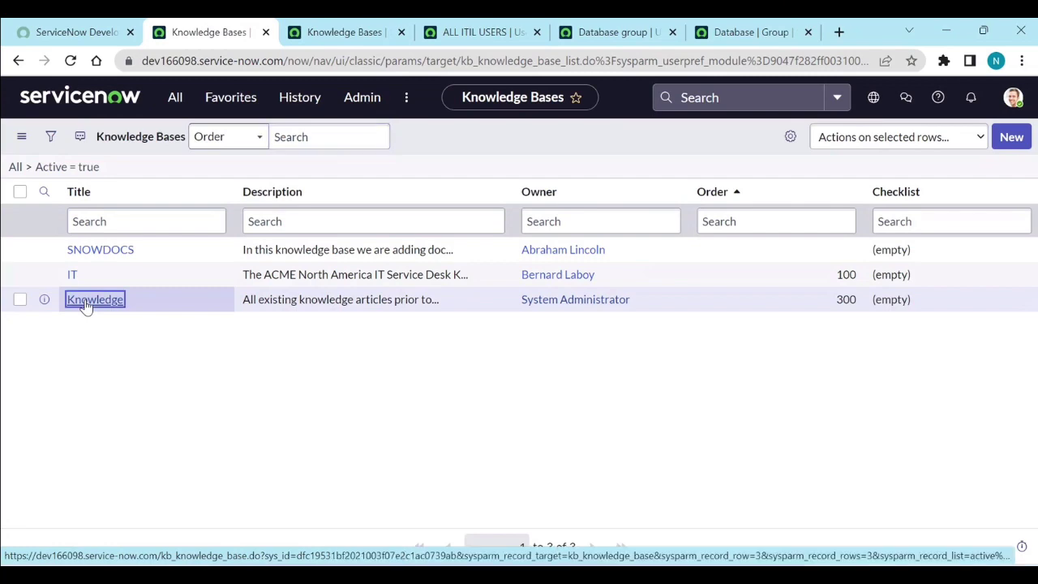
scroll(308, 344, "down", 5)
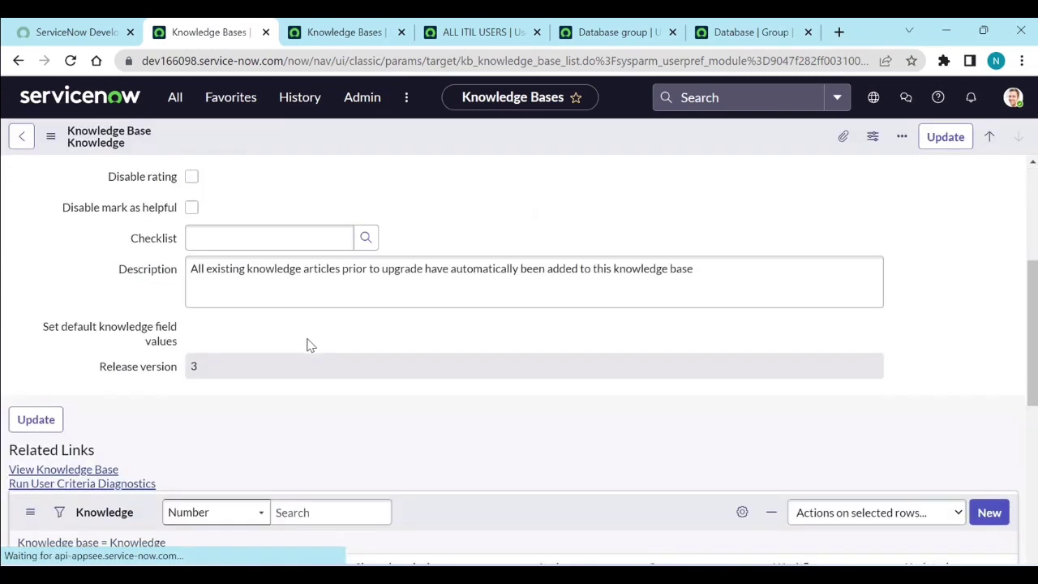
scroll(306, 340, "down", 4)
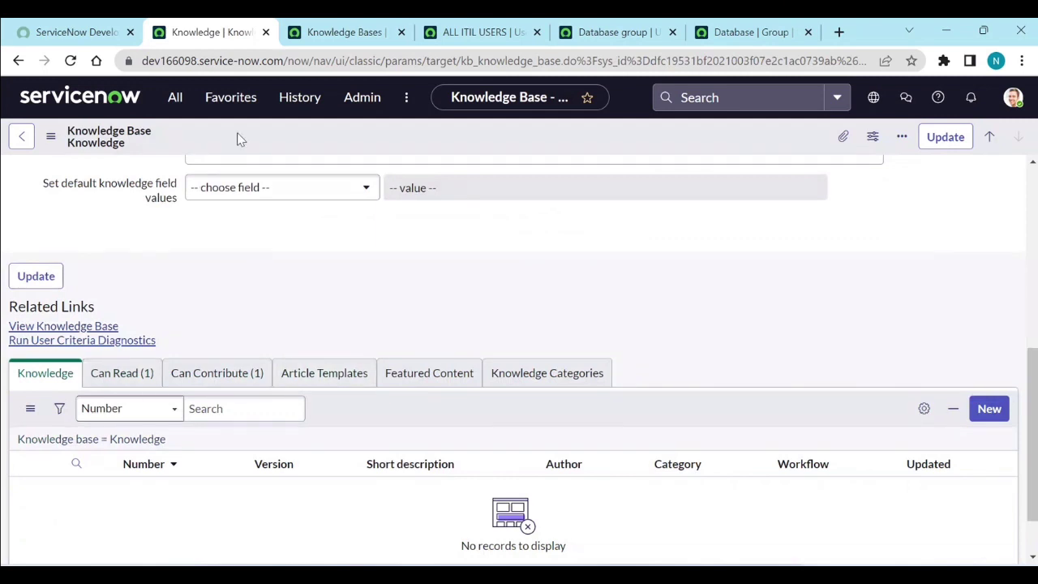
Step: Go back to the Knowledge Bases list, open the IT record and review its read and contribute related lists
left_click(176, 99)
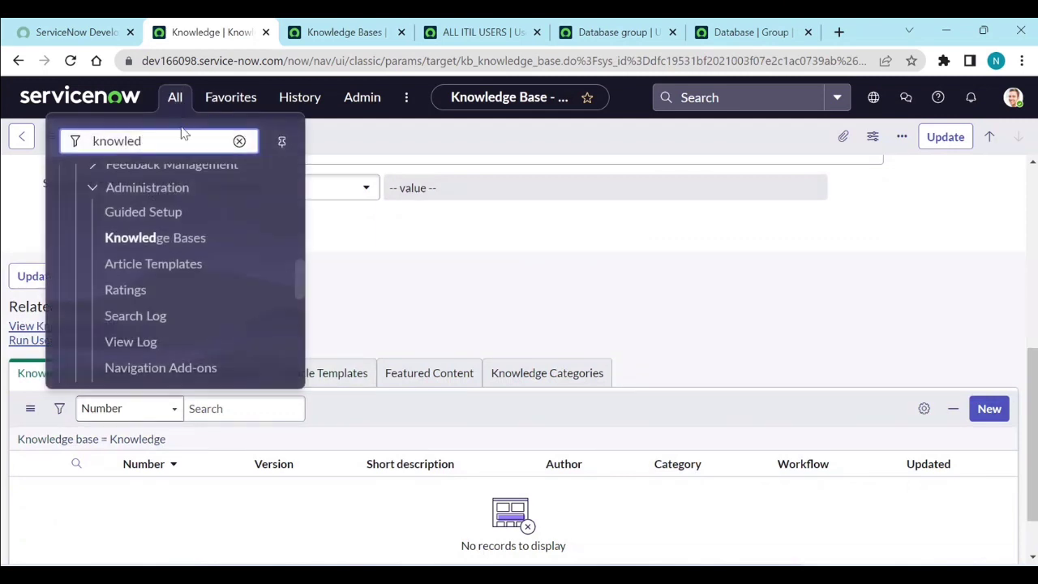
left_click(180, 243)
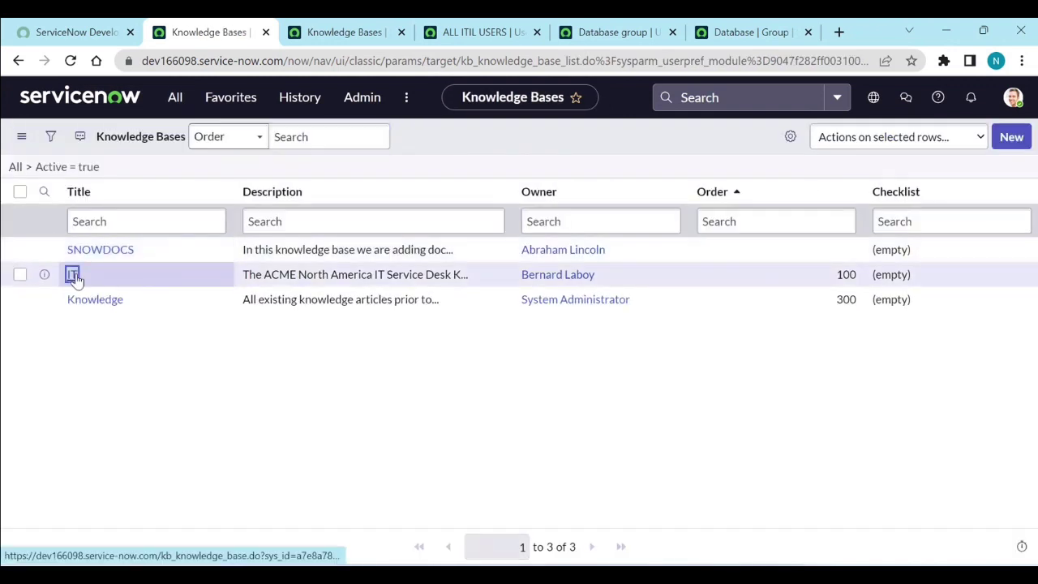
left_click(73, 275)
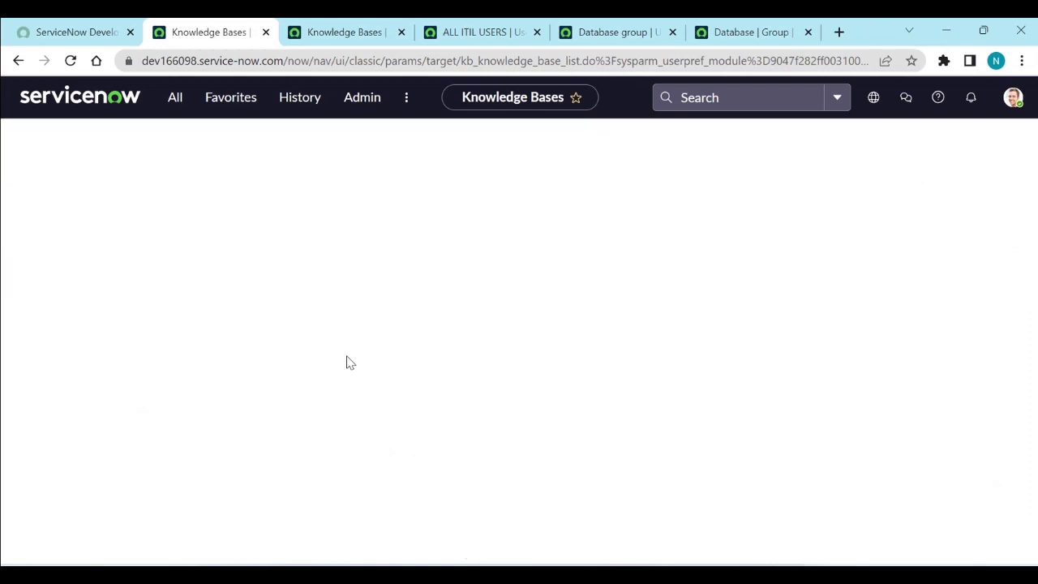
scroll(347, 363, "down", 5)
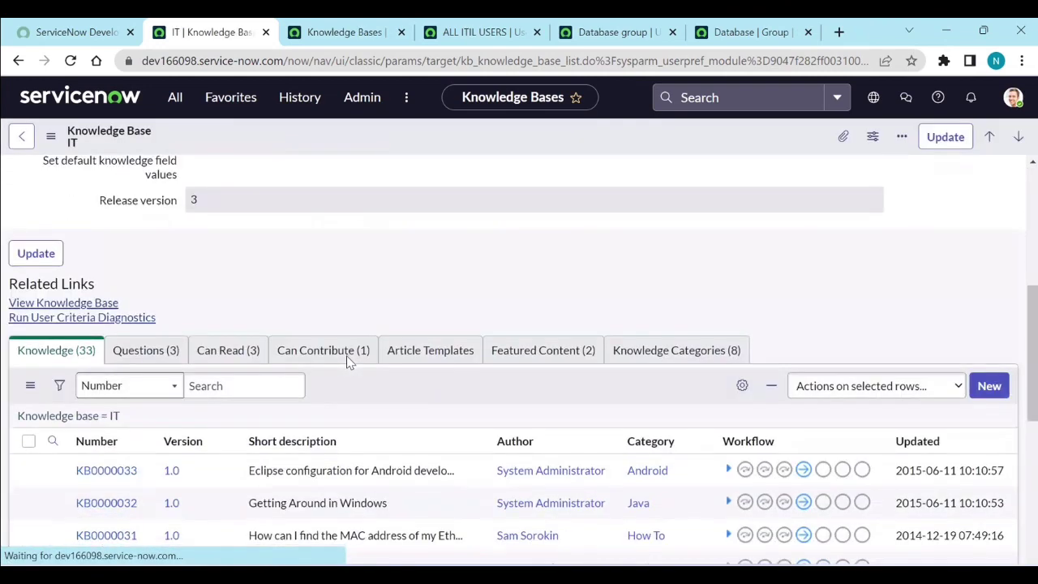
scroll(328, 357, "up", 5)
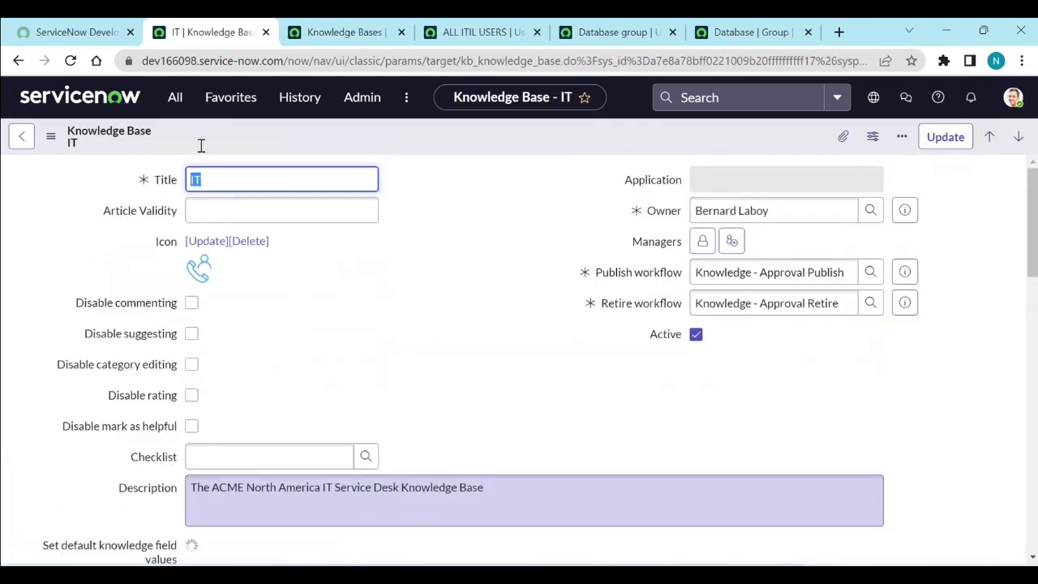
Step: Open the SNOWDOCS record from the Knowledge Bases list and show its related lists
left_click(175, 108)
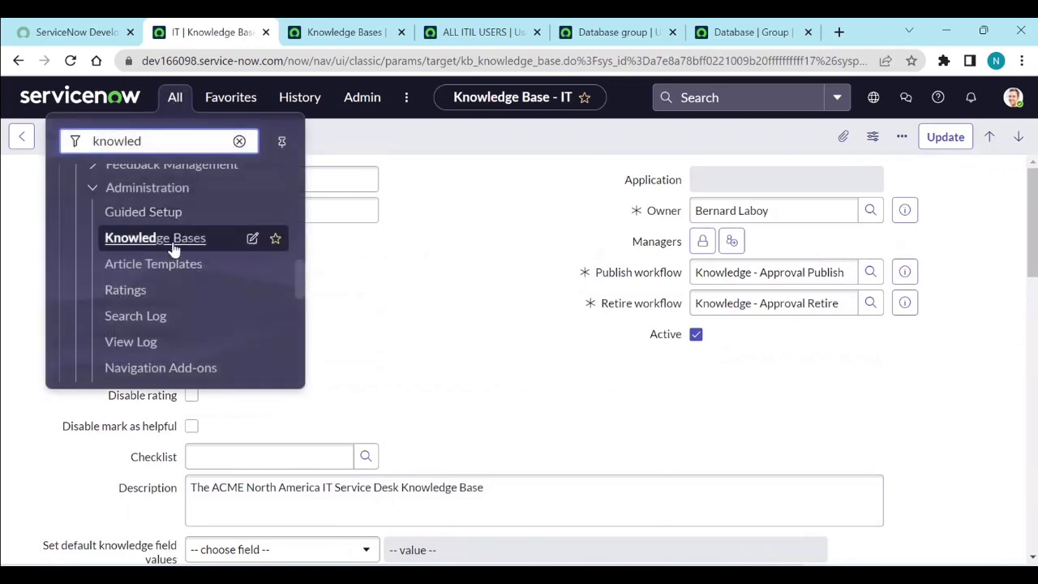
left_click(173, 247)
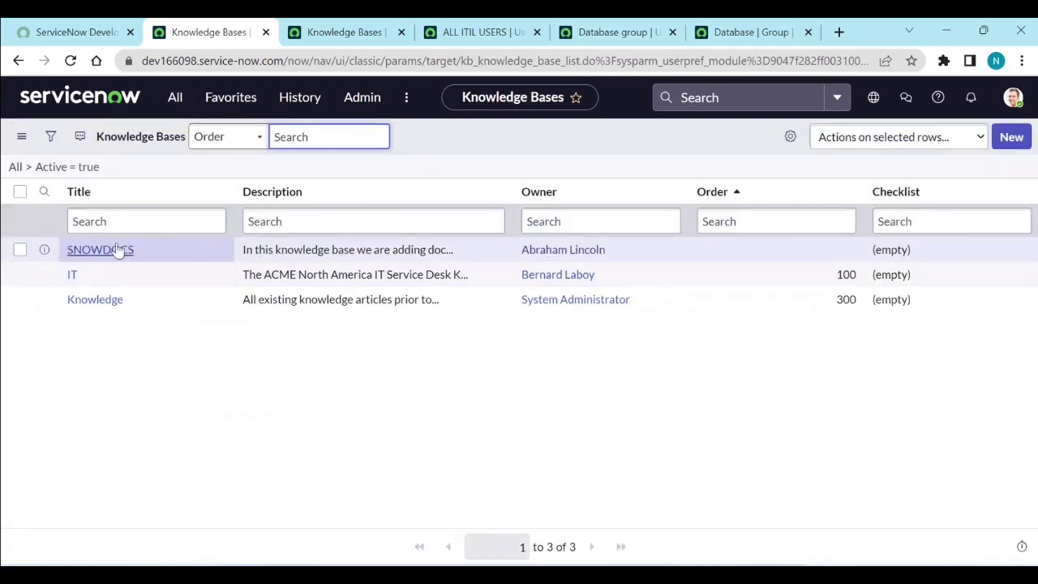
left_click(118, 250)
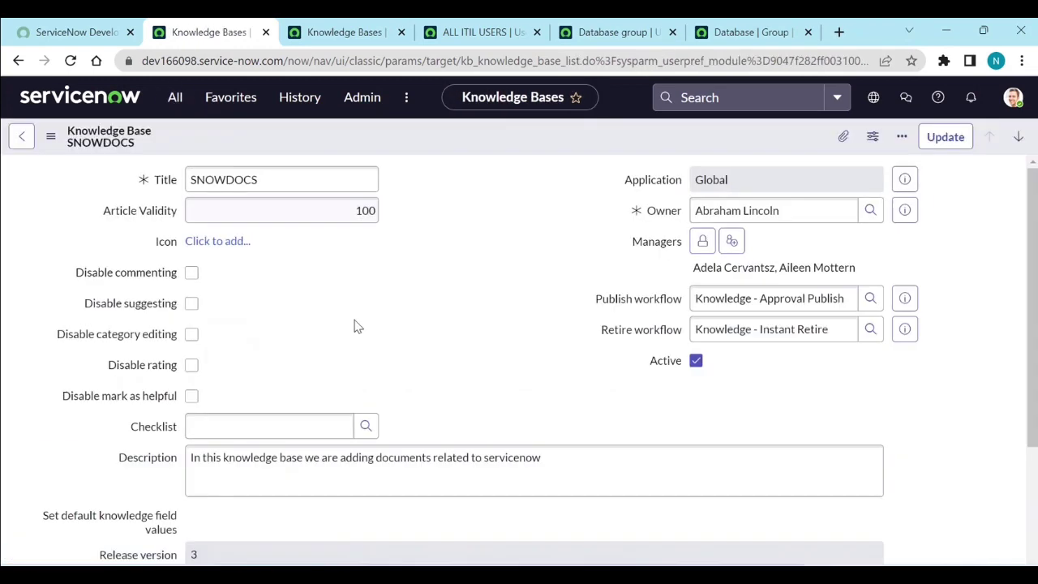
scroll(356, 329, "down", 5)
scroll(357, 328, "down", 5)
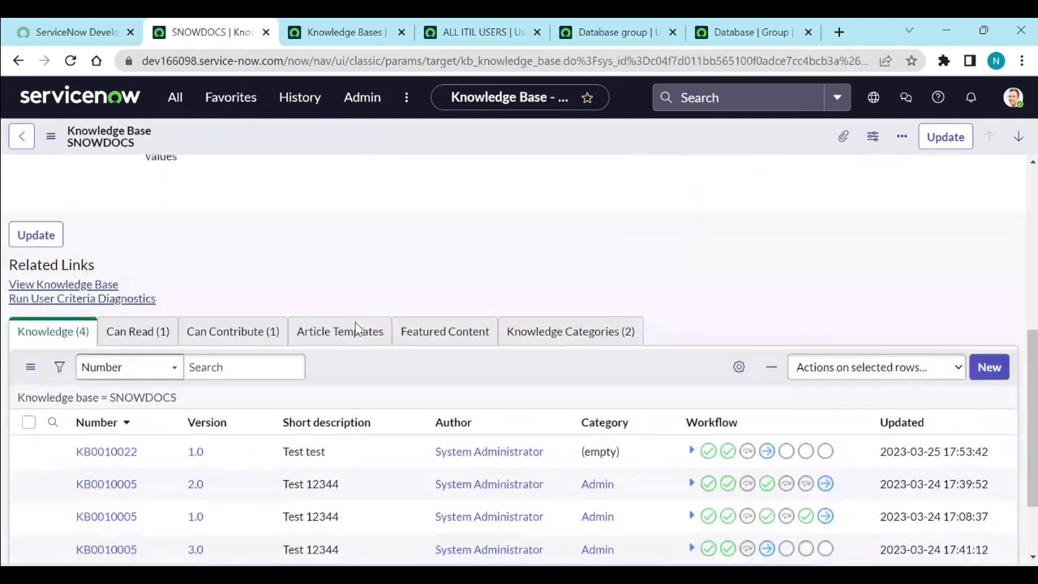
Step: Remove the ALL ITIL USERS criteria from the SNOWDOCS Can Read list and save the change
left_click(154, 367)
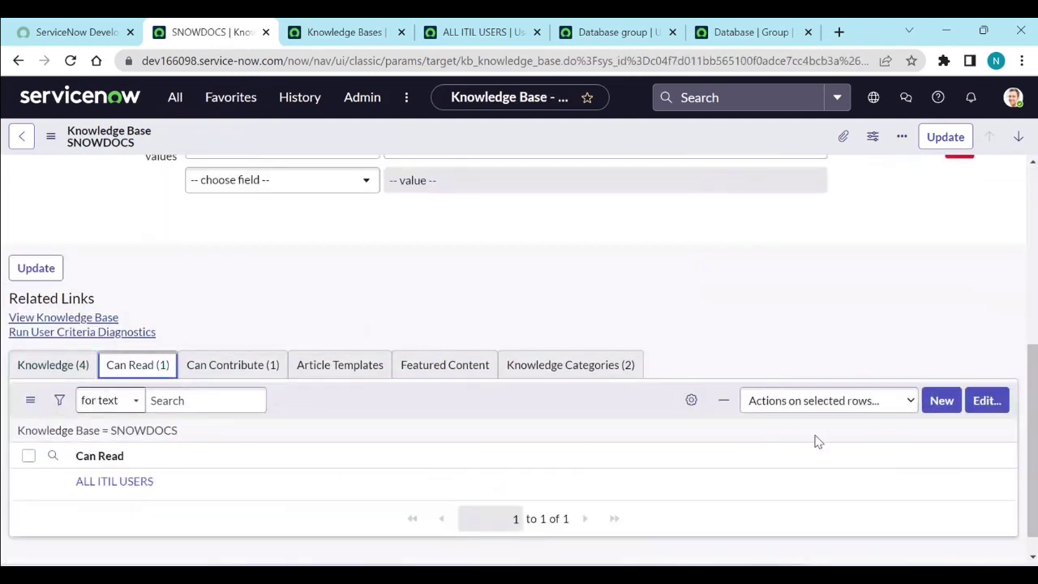
left_click(976, 401)
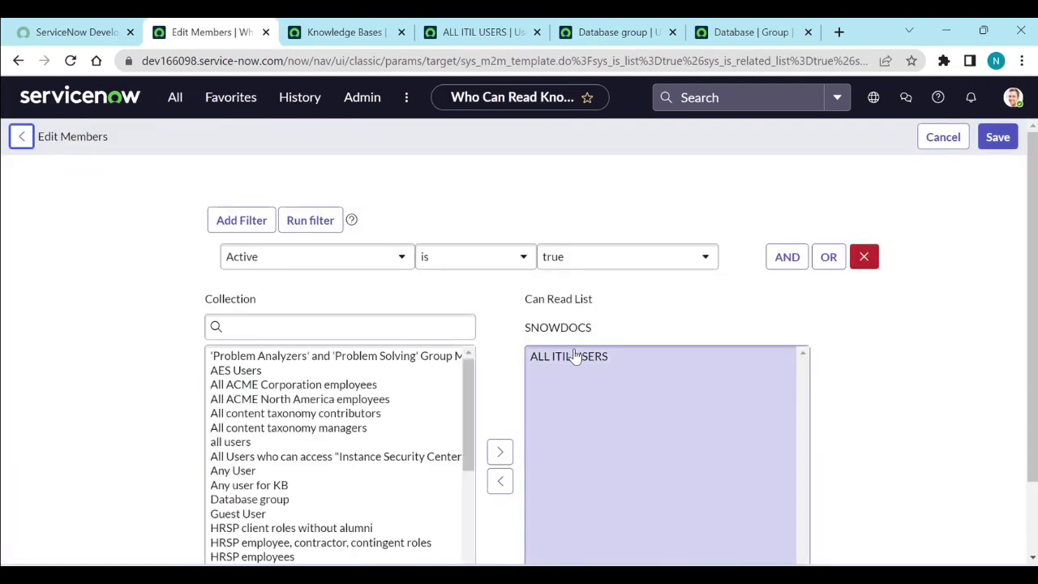
left_click(575, 355)
scroll(575, 354, "down", 1)
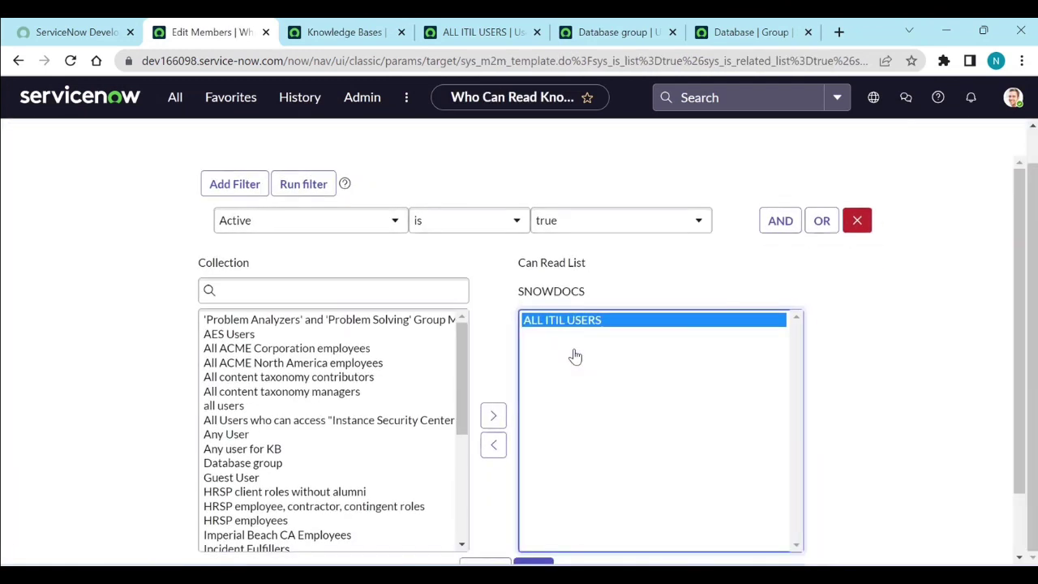
left_click(493, 444)
scroll(493, 444, "down", 2)
left_click(532, 497)
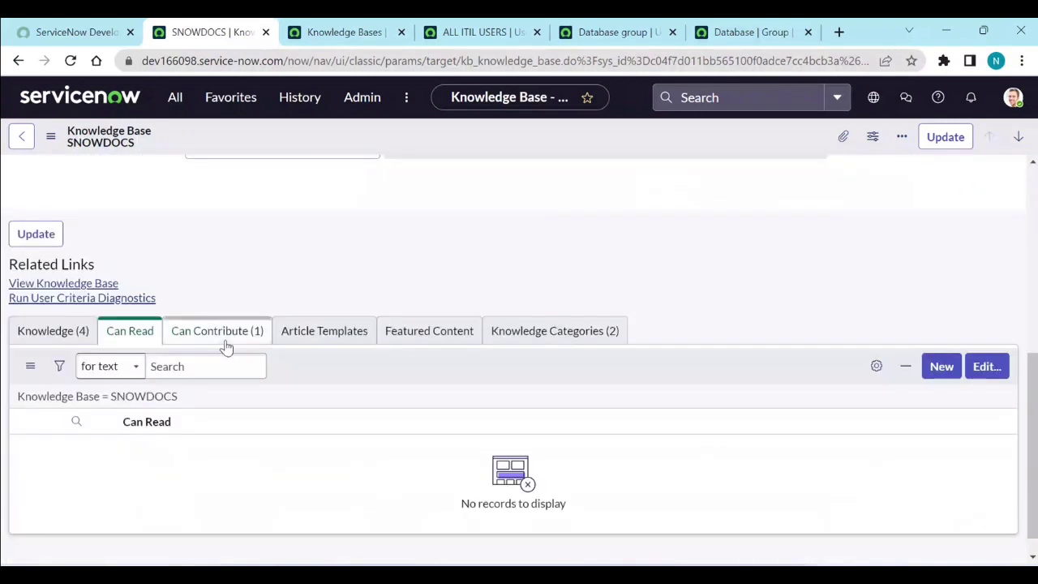
Step: Remove the Database group criteria from the SNOWDOCS Can Contribute list and save the change
left_click(227, 341)
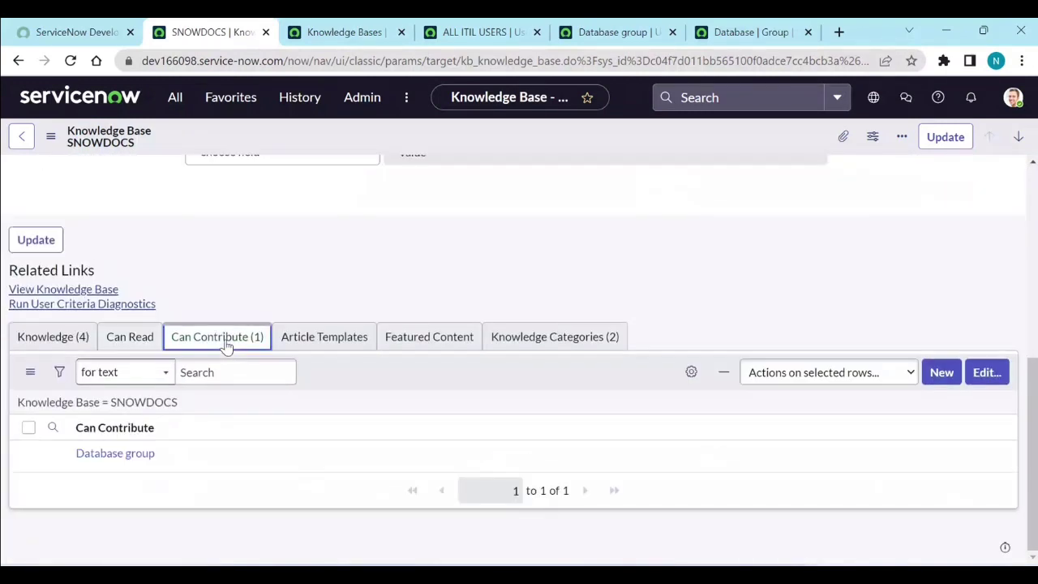
left_click(996, 378)
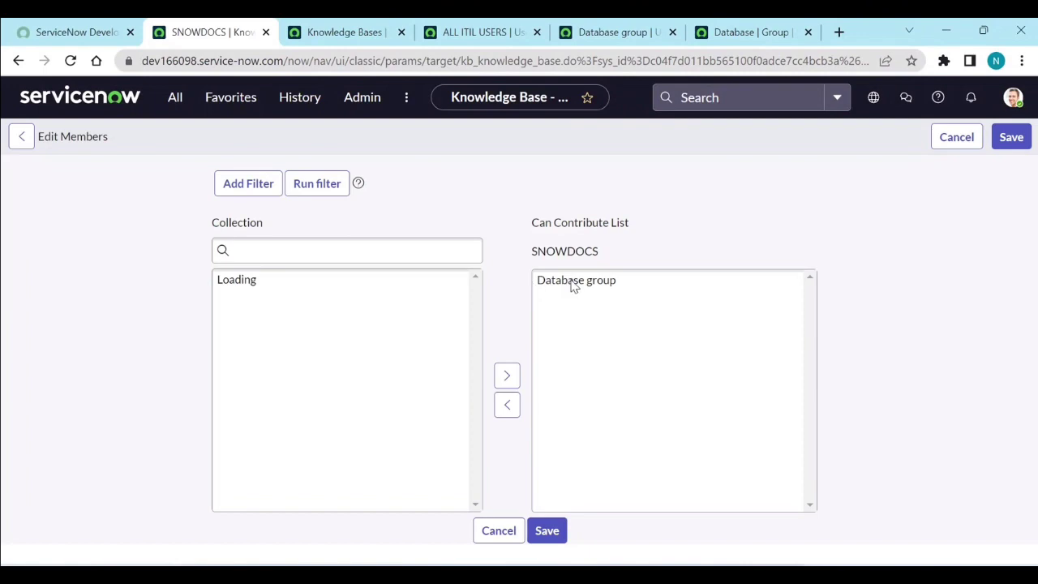
left_click(551, 423)
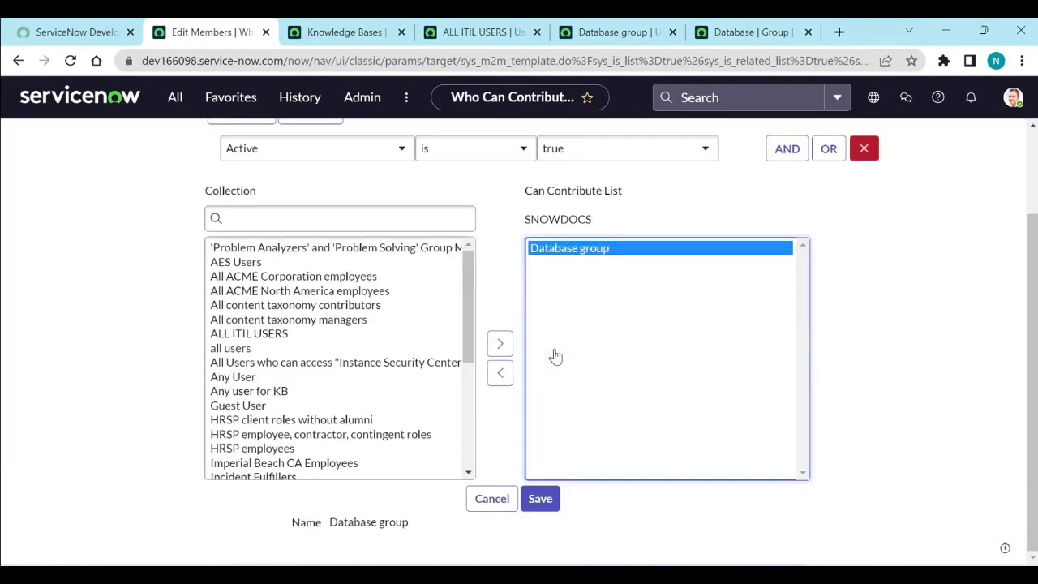
scroll(556, 356, "up", 1)
left_click(491, 452)
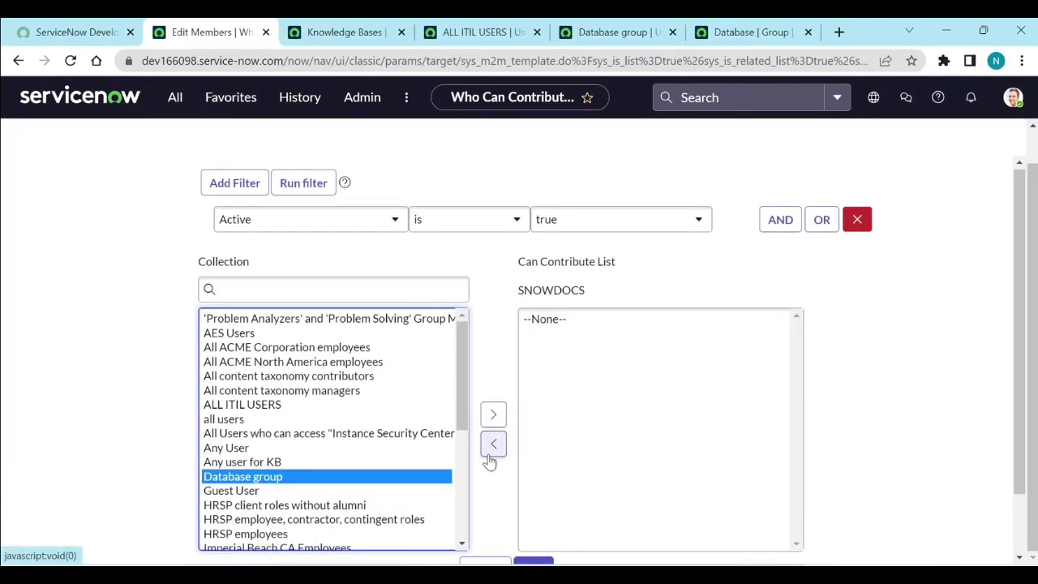
scroll(489, 461, "down", 1)
left_click(523, 498)
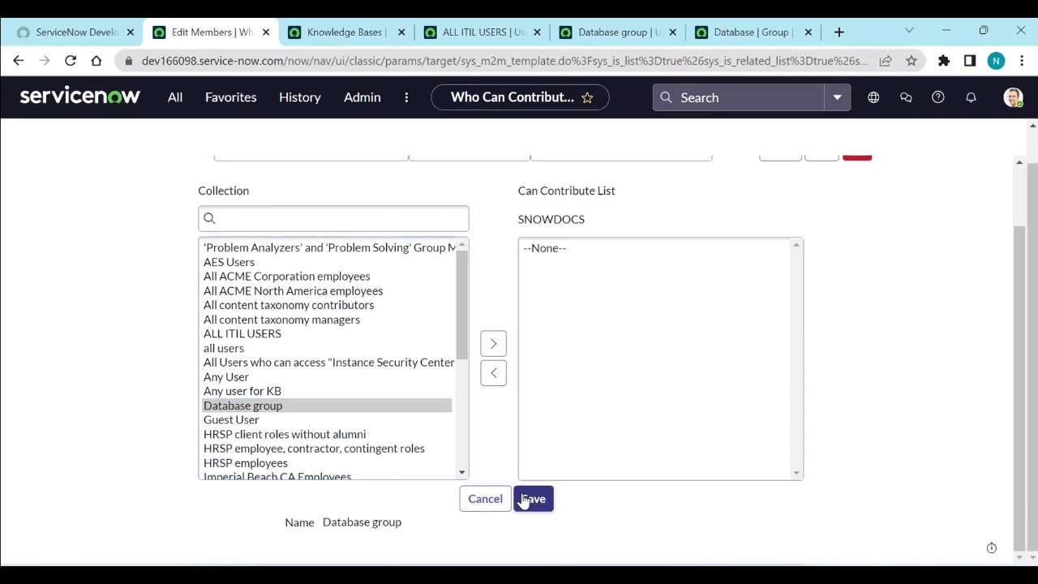
Step: Reload the browser tab listing knowledge bases accessible to unauthenticated users, check it, and close it
left_click(332, 33)
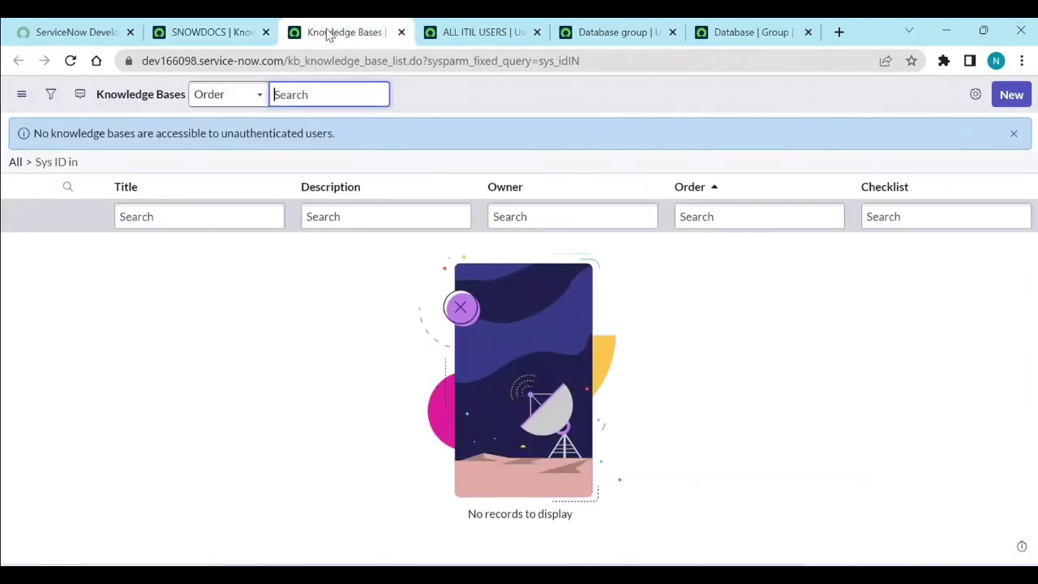
left_click(71, 61)
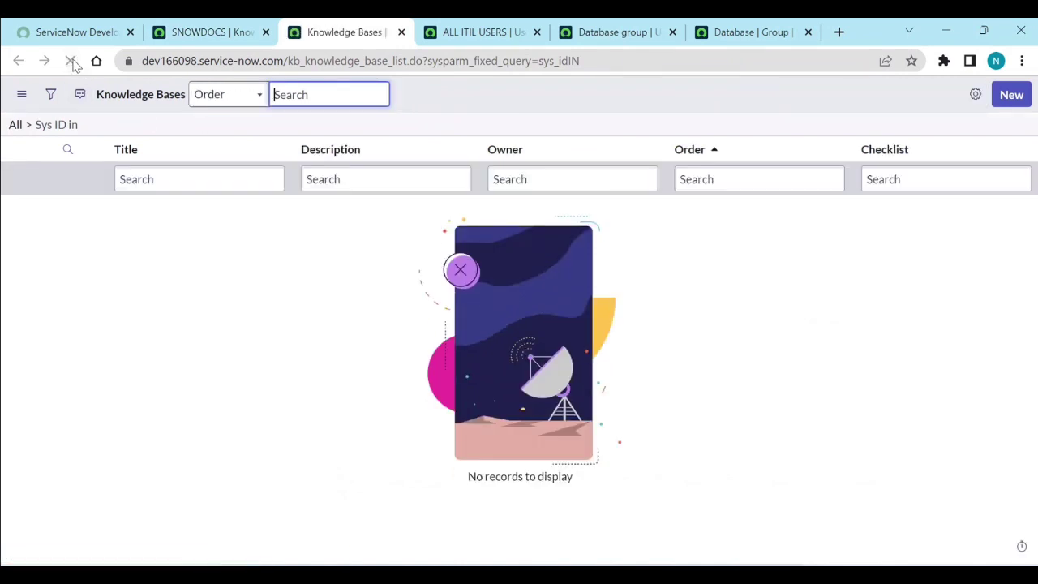
left_click(400, 32)
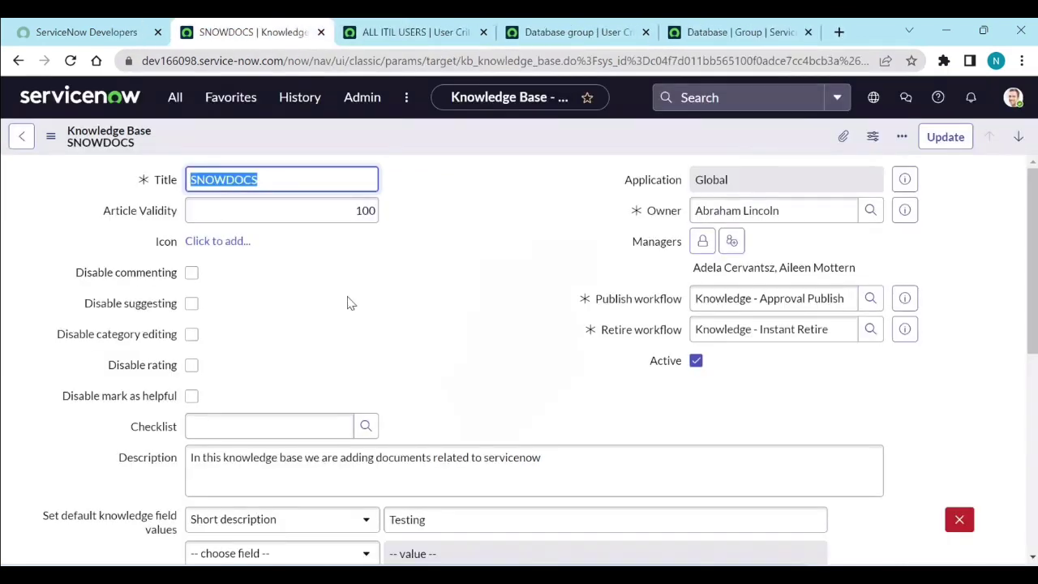
Step: Open User Criteria Diagnostics in a separate browser tab and view the knowledge bases accessible to unauthenticated users
left_click(174, 98)
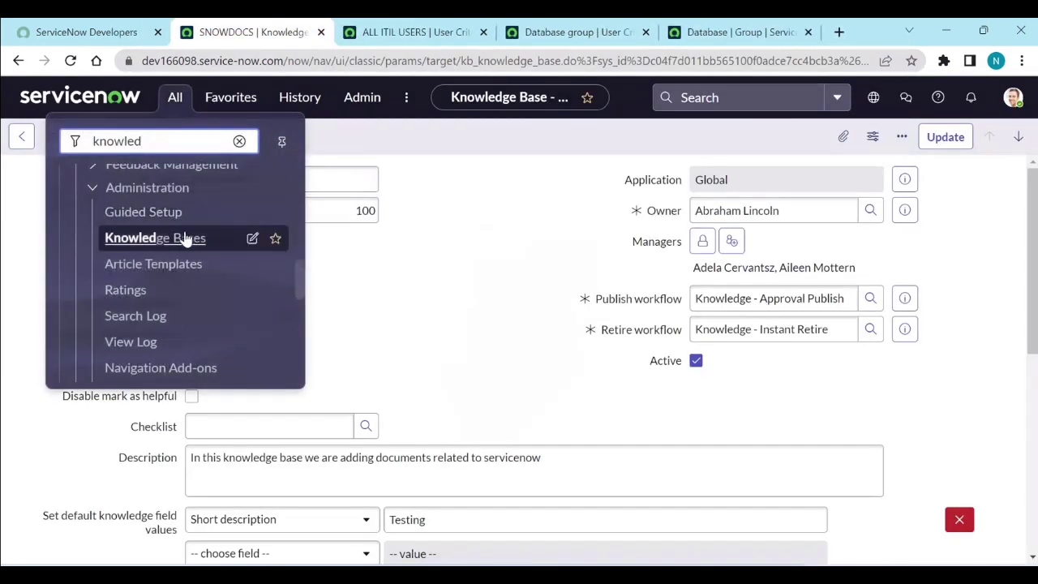
scroll(182, 304, "down", 3)
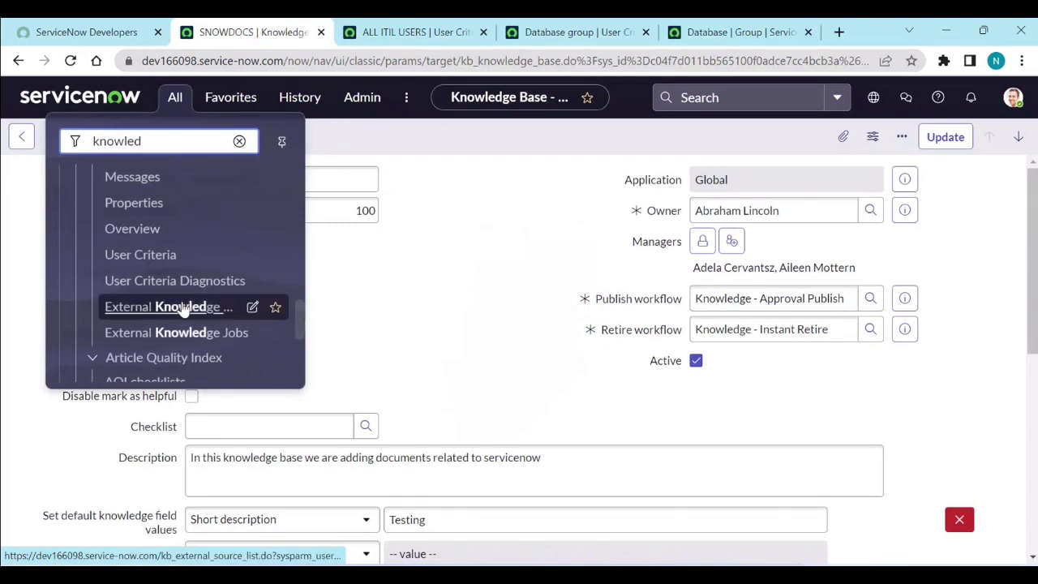
scroll(184, 306, "down", 1)
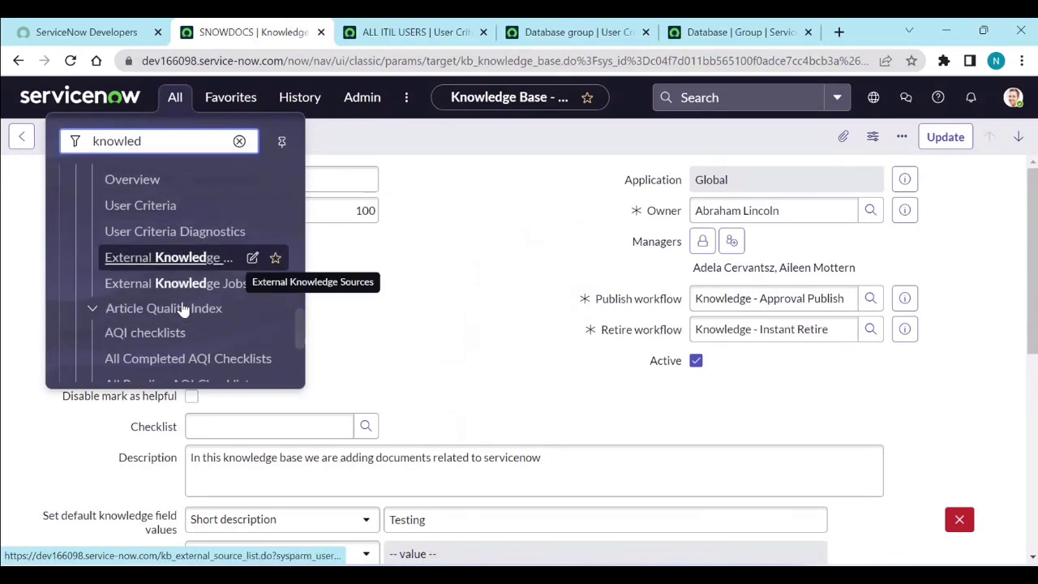
middle_click(193, 242)
left_click(355, 39)
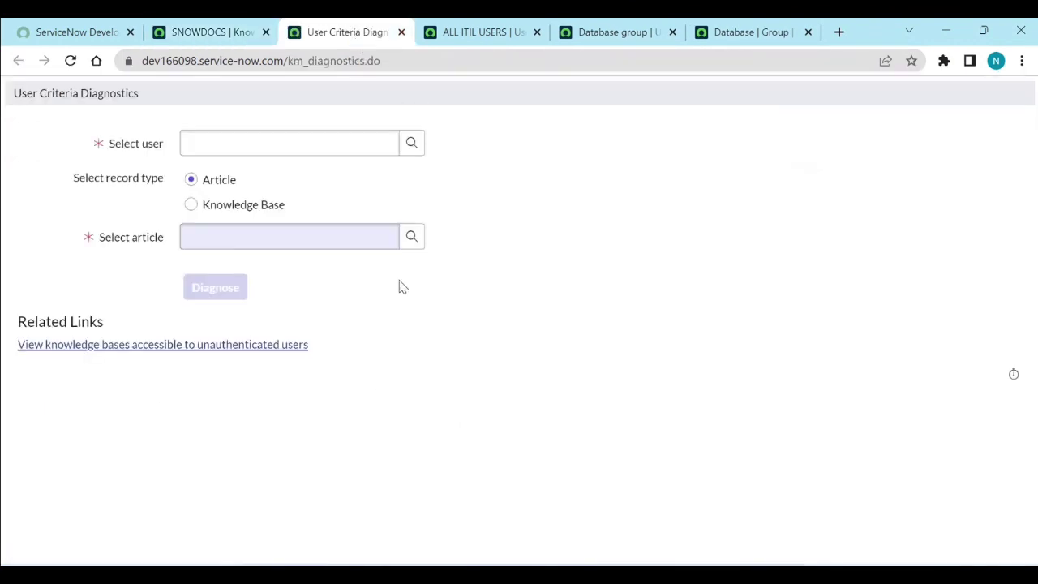
left_click(107, 347)
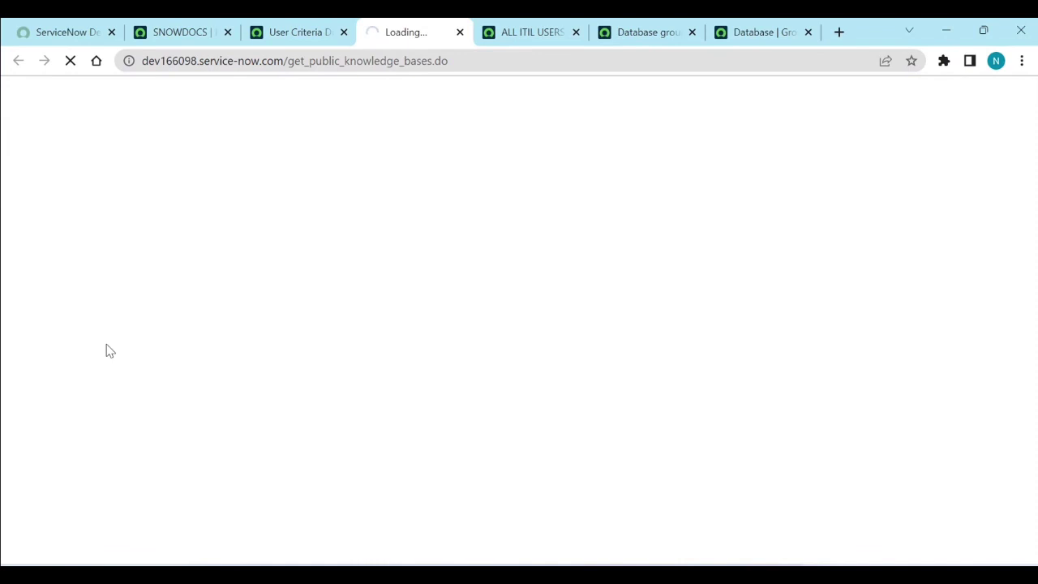